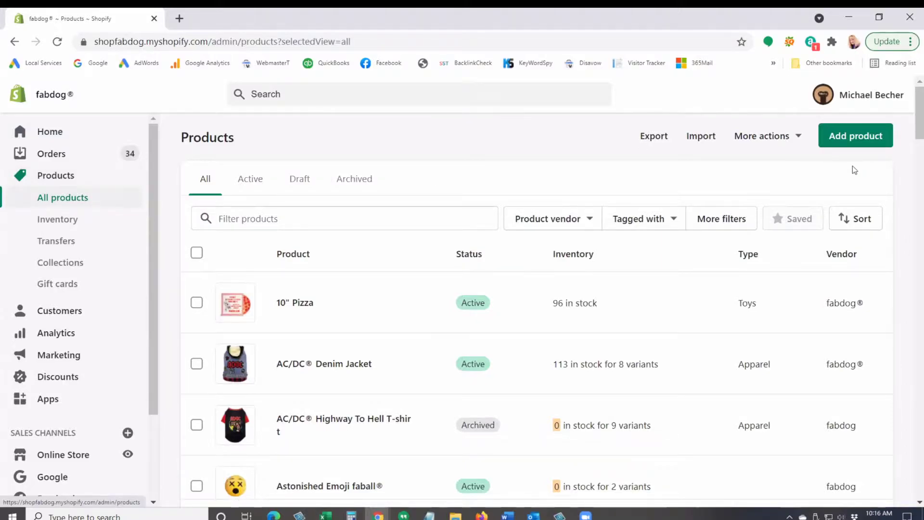
Start a new product titled 'Fun Bunnies Stuffed Toys'
{"action": "left_click", "coordinate": [862, 144]}
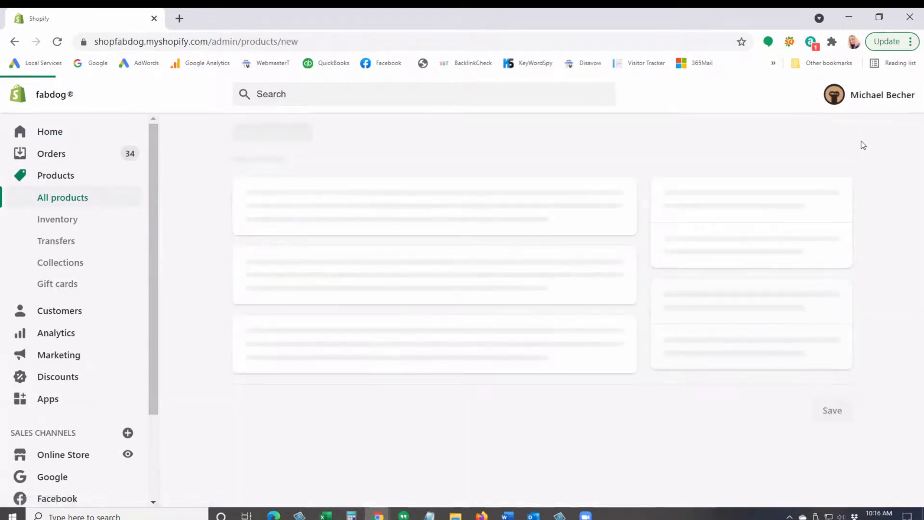
{"action": "left_click", "coordinate": [389, 210]}
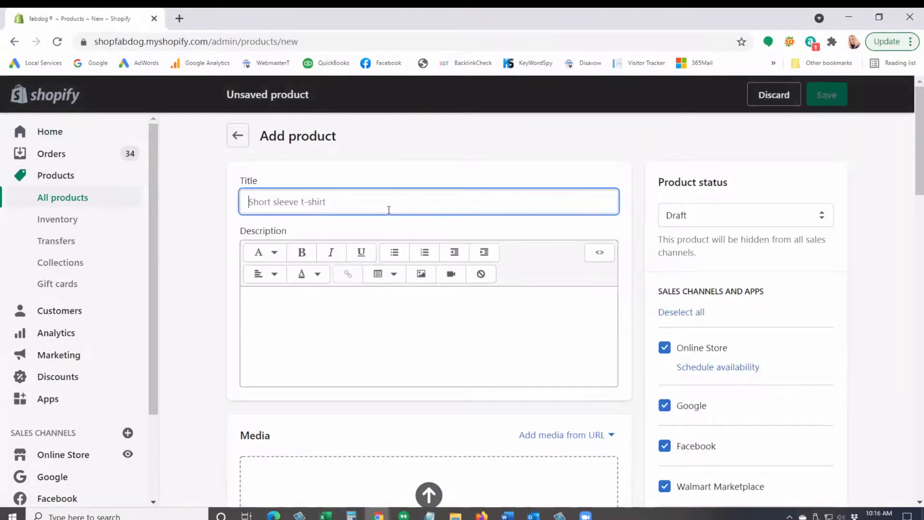
{"action": "type", "text": "Fun Bu"}
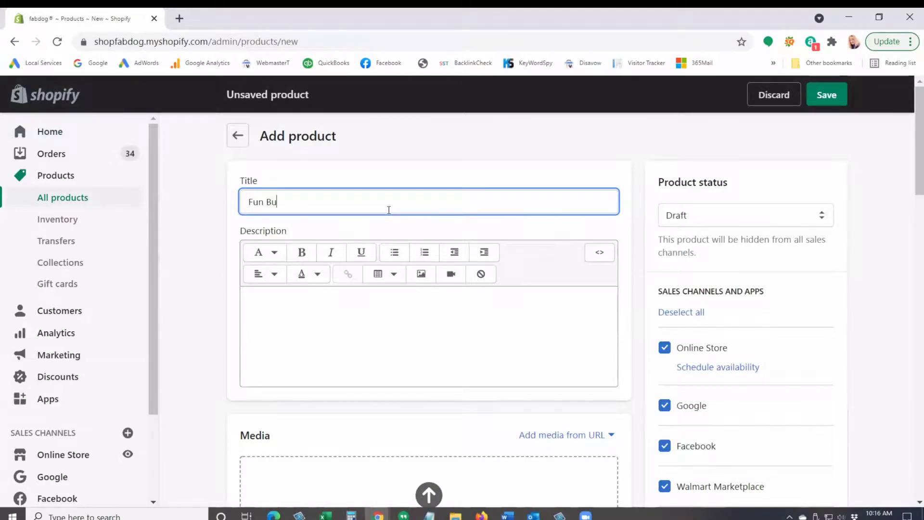
{"action": "type", "text": "nnies Studff"}
{"action": "type", "text": "Toys"}
{"action": "key", "text": "BackSpace"}
{"action": "key", "text": "BackSpace"}
{"action": "key", "text": "BackSpace"}
{"action": "type", "text": "oys"}
{"action": "key", "text": "ctrl+a"}
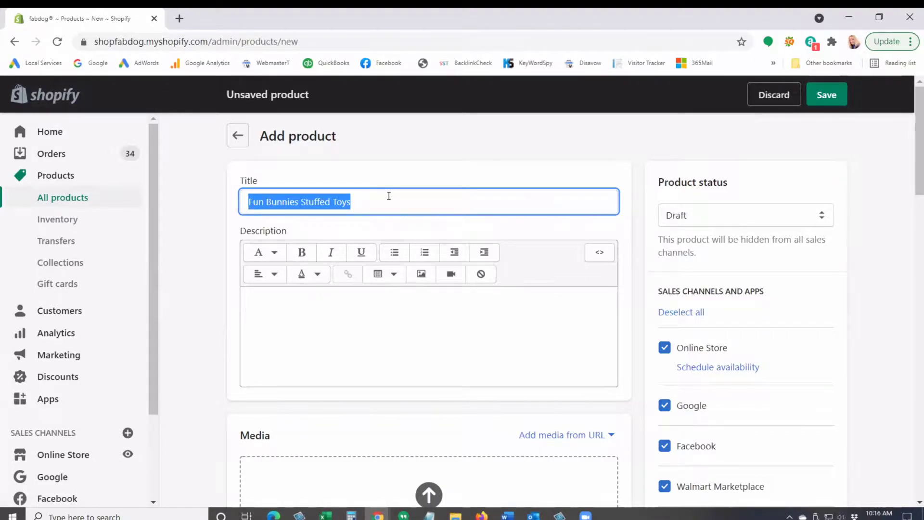
Write the description 'Fun Plush Dog Friendly Squeeky Bunnies (pink)'
{"action": "scroll", "coordinate": [411, 317], "scroll_direction": "down", "scroll_amount": 2}
{"action": "left_click", "coordinate": [385, 219]}
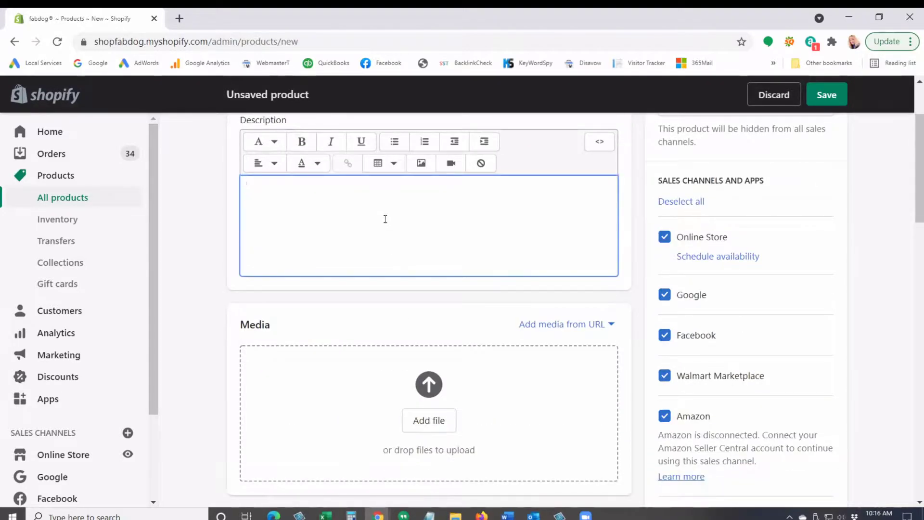
{"action": "type", "text": "Fun "}
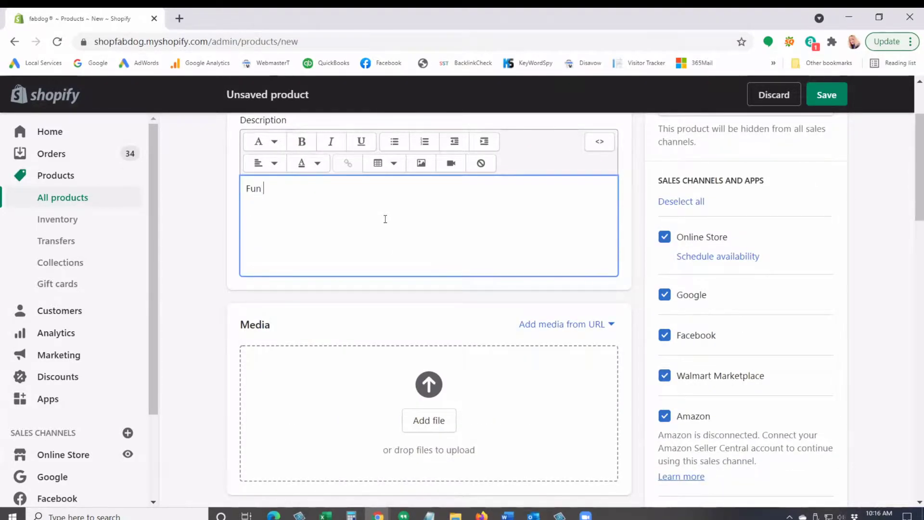
{"action": "type", "text": "Plush D"}
{"action": "key", "text": "BackSpace"}
{"action": "type", "text": "Dog Friendly "}
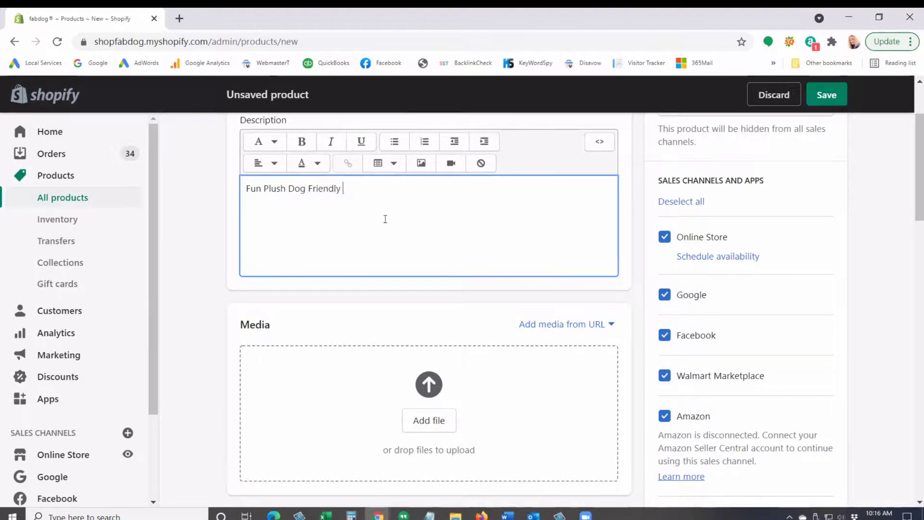
{"action": "type", "text": "Squeeky Bunnies"}
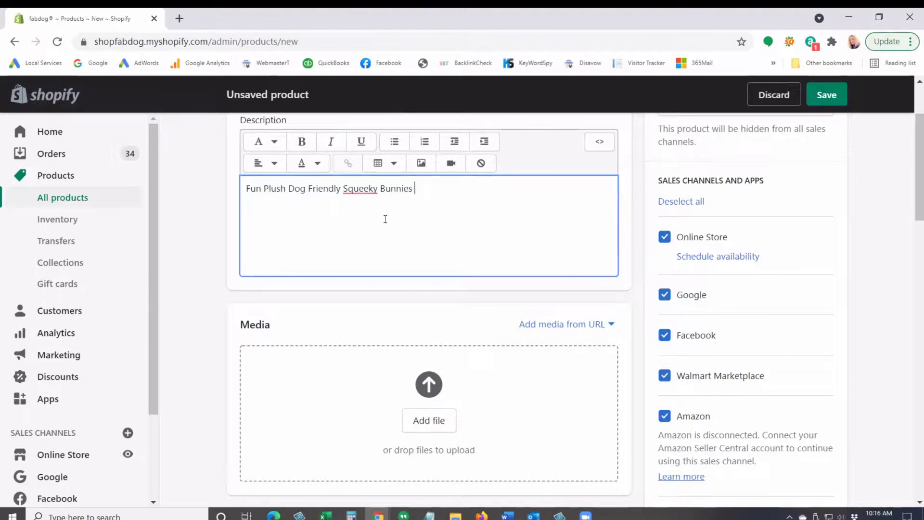
{"action": "type", "text": " (pink"}
{"action": "scroll", "coordinate": [369, 311], "scroll_direction": "down", "scroll_amount": 2}
Upload the fabbunny Easter image from Downloads as product media
{"action": "left_click", "coordinate": [431, 274]}
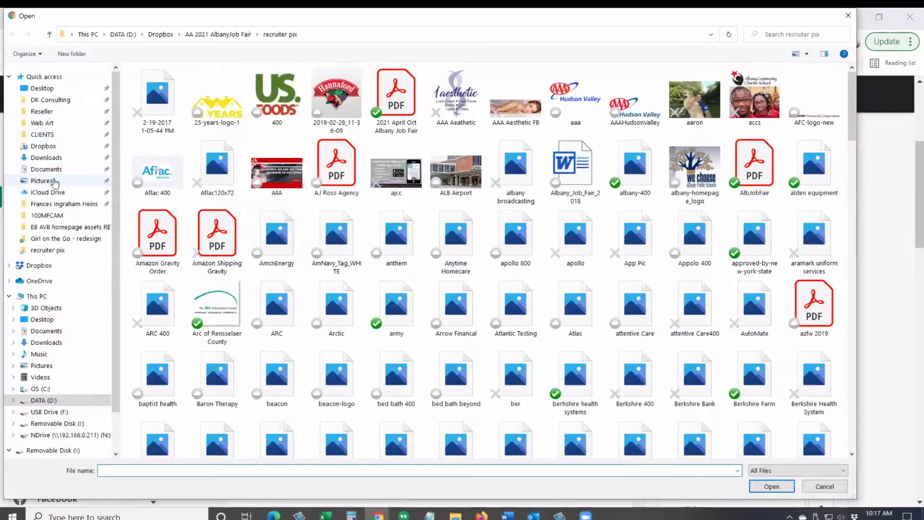
{"action": "left_click", "coordinate": [46, 158]}
{"action": "left_click", "coordinate": [211, 121]}
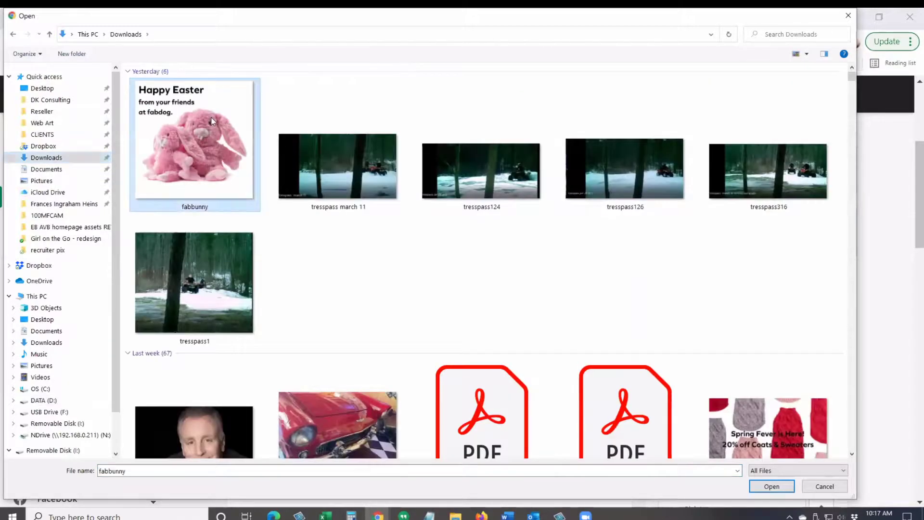
{"action": "double_click", "coordinate": [211, 120]}
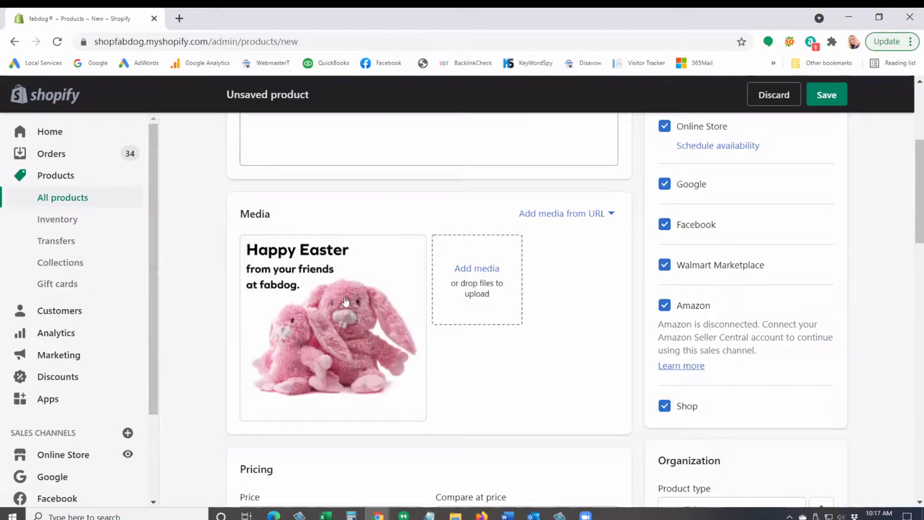
{"action": "scroll", "coordinate": [542, 314], "scroll_direction": "down", "scroll_amount": 2}
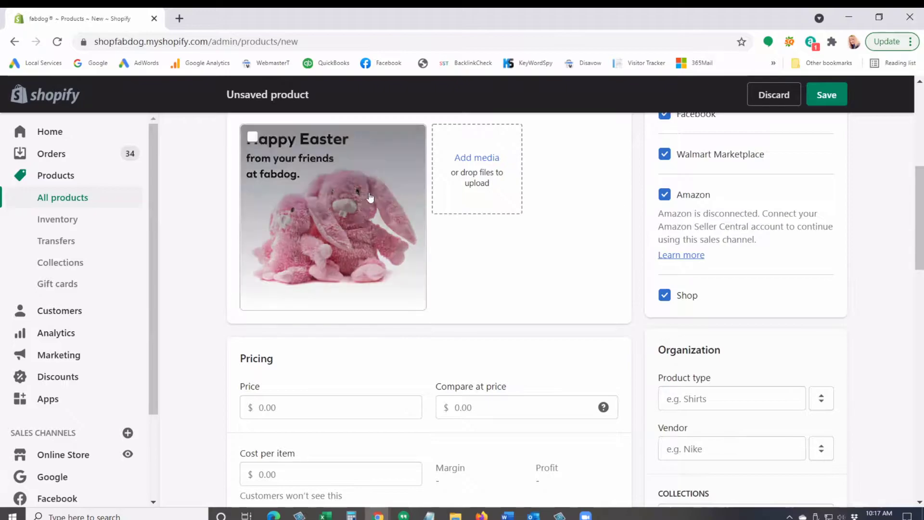
Add the Easter bunny image a second time and reorder the media thumbnails
{"action": "left_click", "coordinate": [478, 178]}
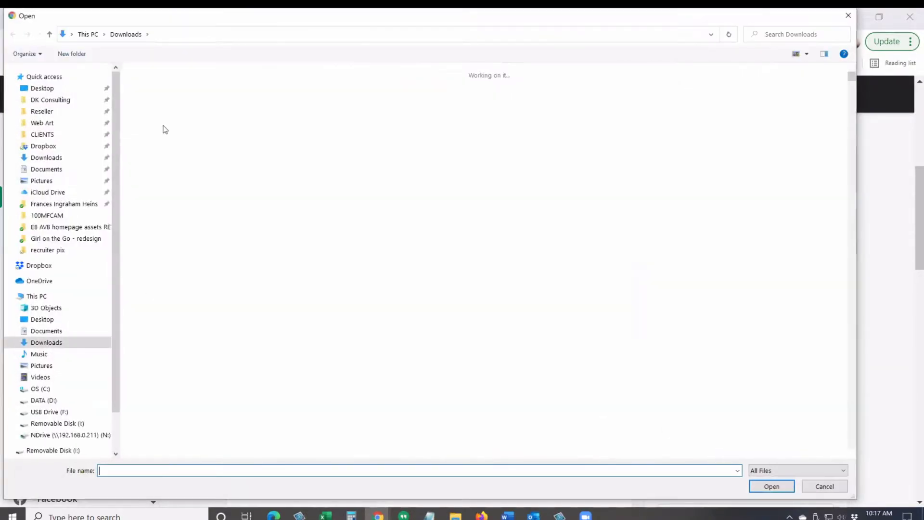
{"action": "double_click", "coordinate": [163, 129]}
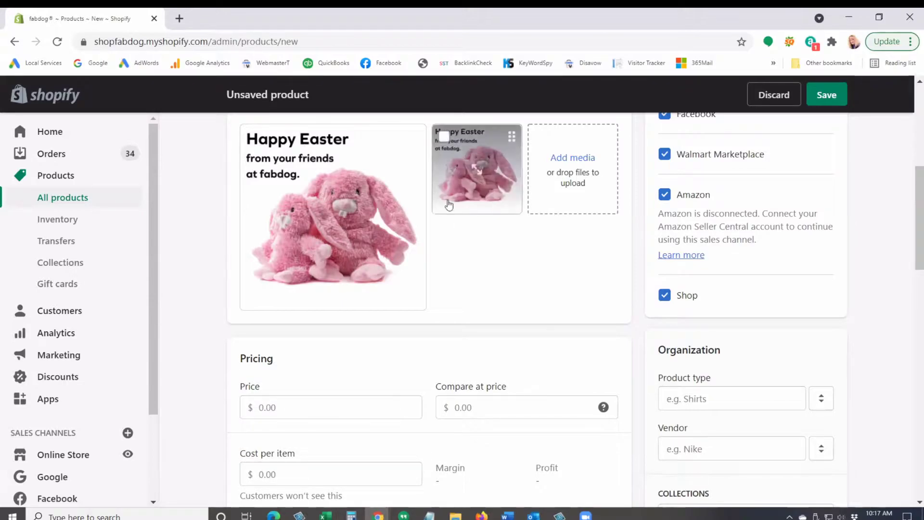
{"action": "left_click_drag", "start_coordinate": [481, 182], "coordinate": [575, 186]}
{"action": "left_click_drag", "start_coordinate": [332, 217], "coordinate": [528, 182]}
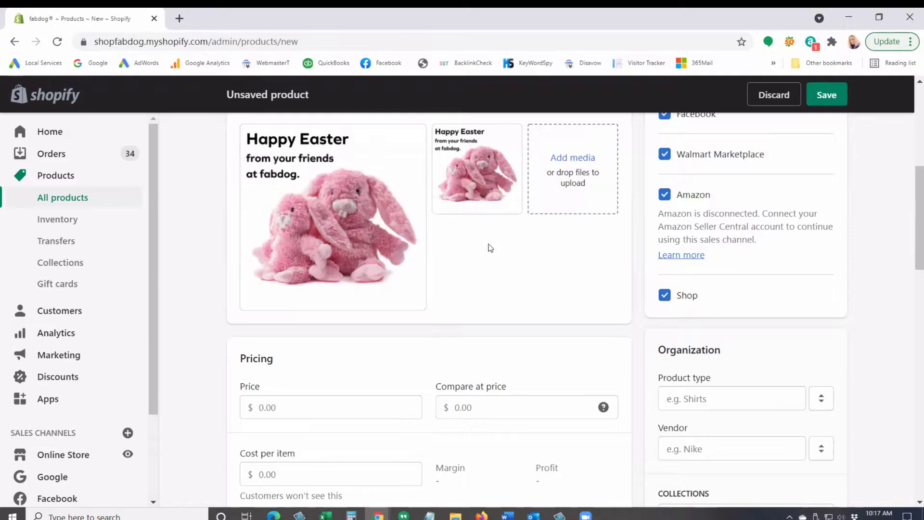
Enter a price of 15.95 and a cost per item of 8.95
{"action": "scroll", "coordinate": [489, 244], "scroll_direction": "down", "scroll_amount": 5}
{"action": "left_click", "coordinate": [299, 186]}
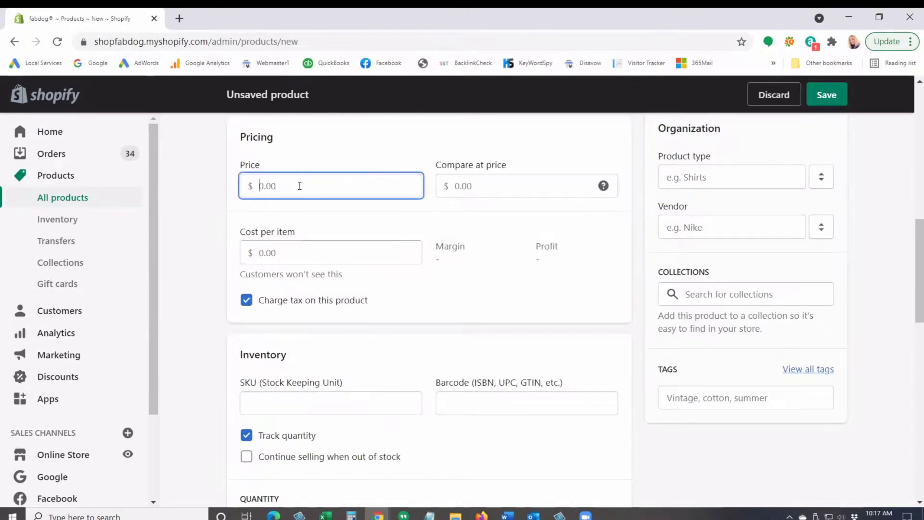
{"action": "type", "text": "15.95"}
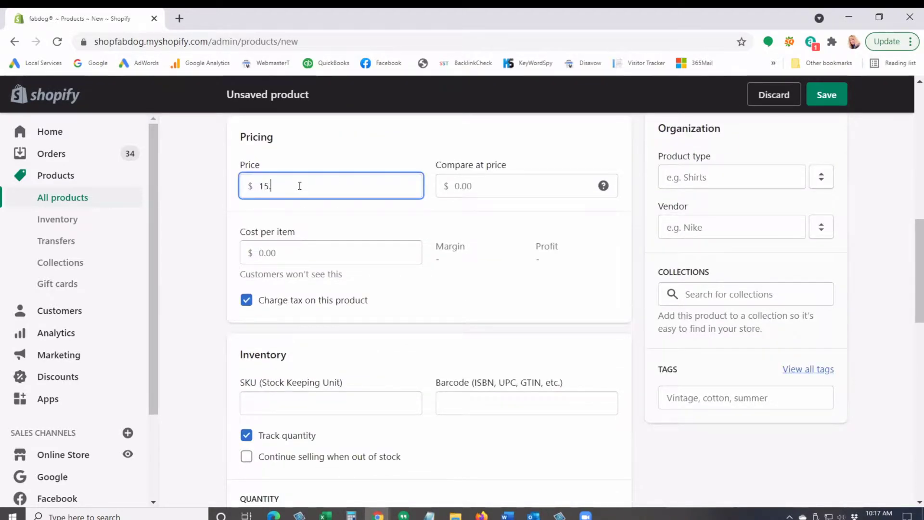
{"action": "left_click", "coordinate": [489, 183]}
{"action": "left_click", "coordinate": [297, 254]}
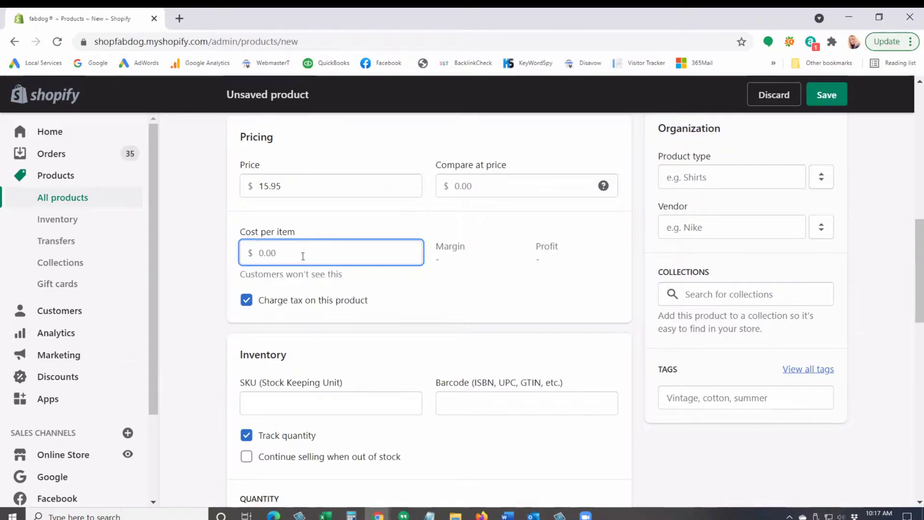
{"action": "type", "text": "8.95"}
{"action": "left_click", "coordinate": [449, 278]}
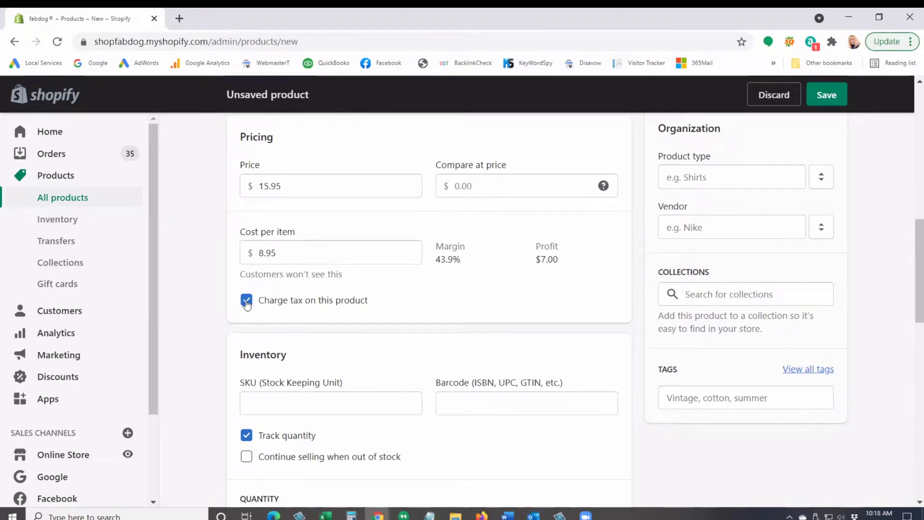
Give the product SKU BUN-123 and 43 units available
{"action": "scroll", "coordinate": [315, 301], "scroll_direction": "down", "scroll_amount": 2}
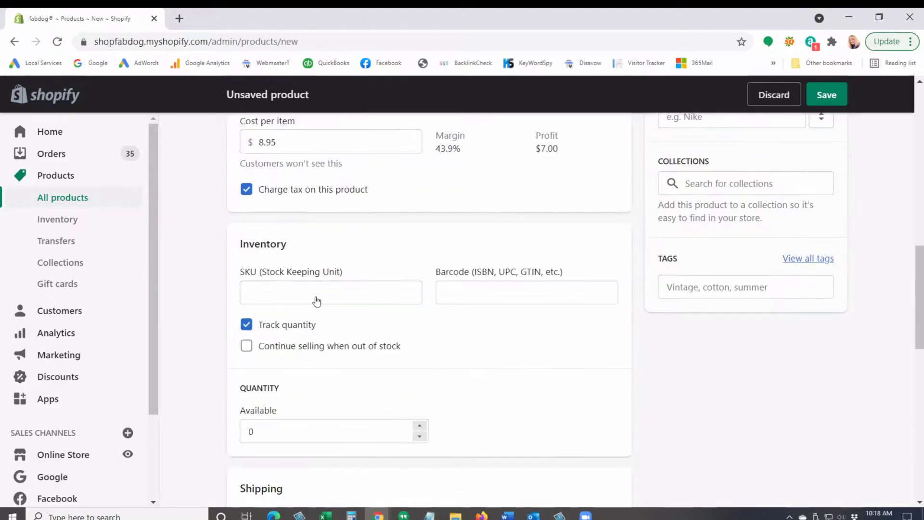
{"action": "left_click", "coordinate": [315, 292]}
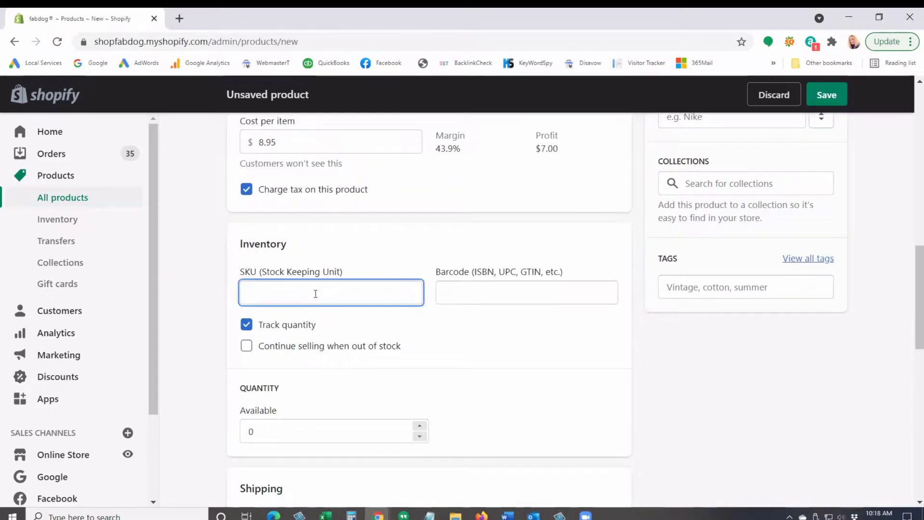
{"action": "type", "text": "BUN-123"}
{"action": "scroll", "coordinate": [474, 291], "scroll_direction": "down", "scroll_amount": 2}
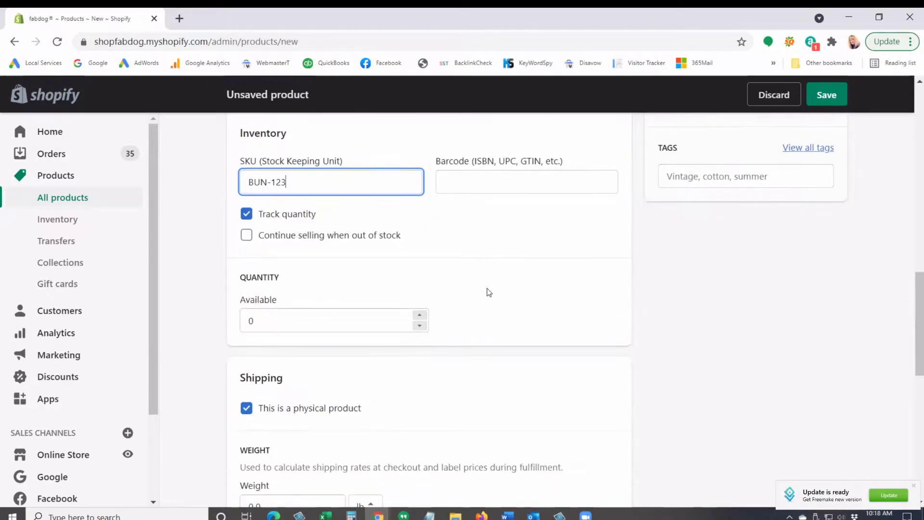
{"action": "left_click_drag", "start_coordinate": [295, 328], "coordinate": [201, 317]}
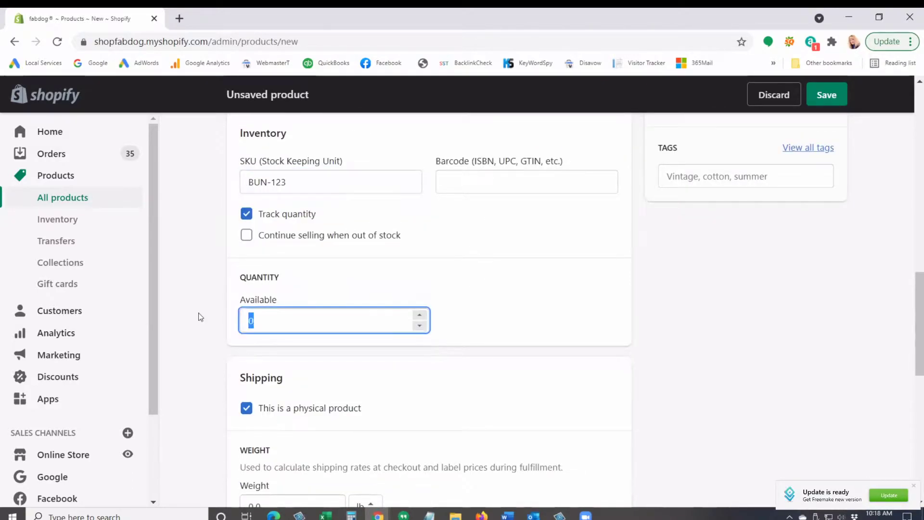
{"action": "type", "text": "43"}
Change the shipping weight to 0.4 lb
{"action": "scroll", "coordinate": [423, 318], "scroll_direction": "down", "scroll_amount": 4}
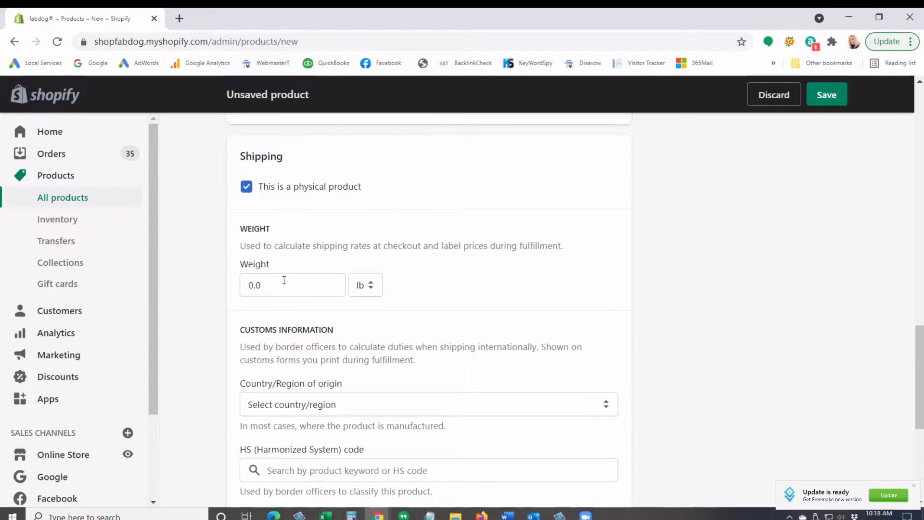
{"action": "left_click_drag", "start_coordinate": [282, 284], "coordinate": [171, 289]}
{"action": "type", "text": "."}
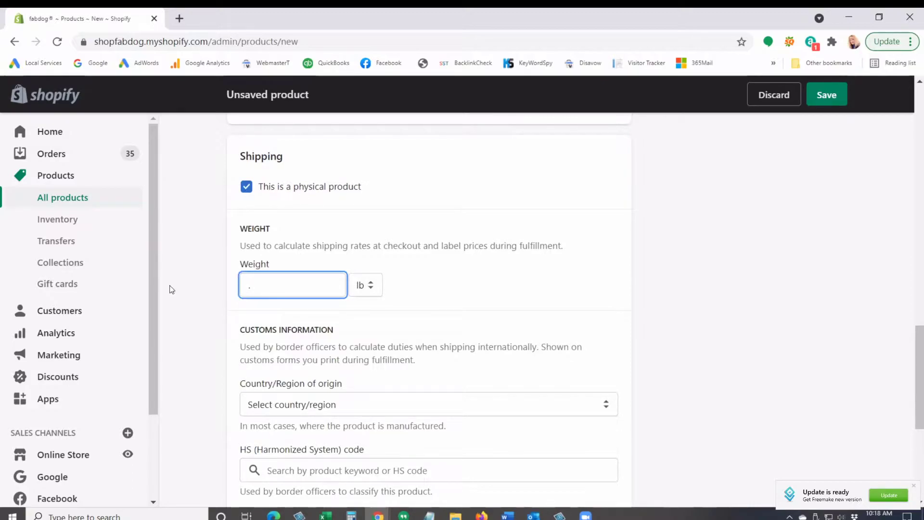
{"action": "type", "text": "4"}
{"action": "left_click", "coordinate": [594, 270]}
{"action": "scroll", "coordinate": [535, 266], "scroll_direction": "down", "scroll_amount": 2}
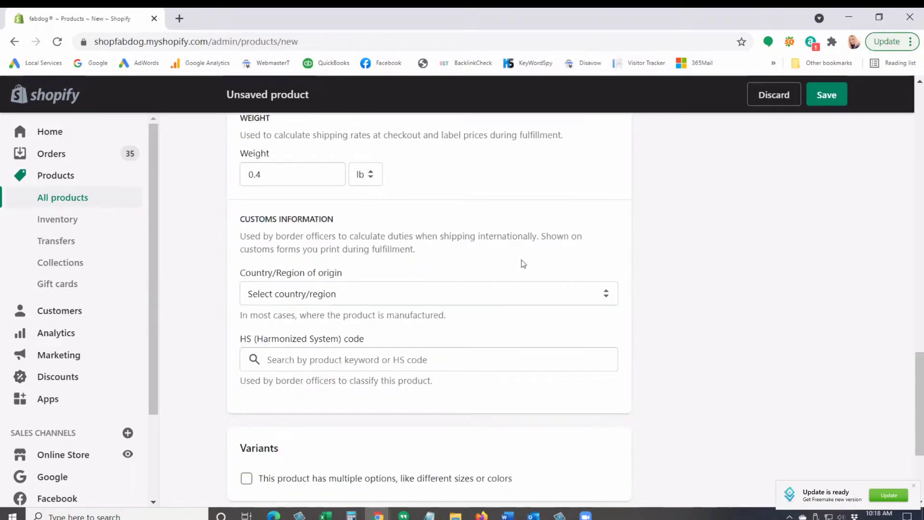
{"action": "scroll", "coordinate": [523, 263], "scroll_direction": "down", "scroll_amount": 2}
{"action": "scroll", "coordinate": [416, 297], "scroll_direction": "down", "scroll_amount": 1}
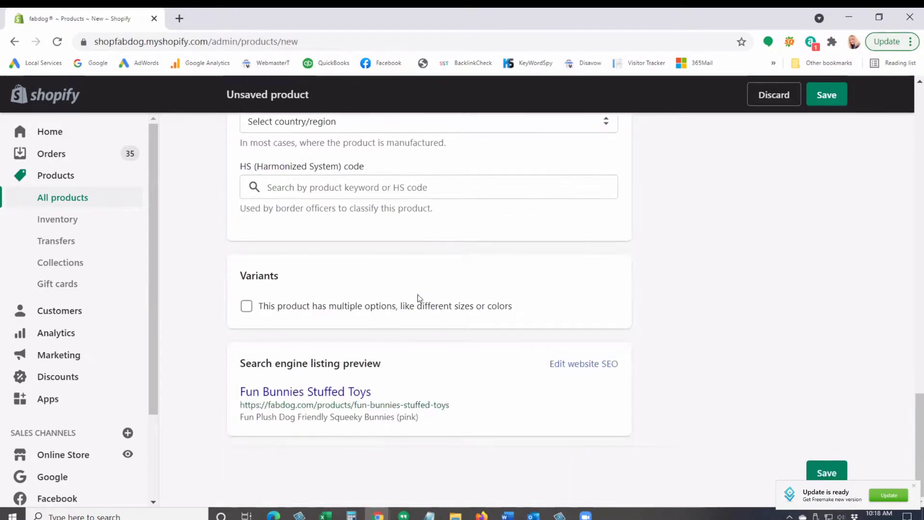
Add a Color option with the values pink and blue
{"action": "left_click", "coordinate": [246, 306]}
{"action": "scroll", "coordinate": [428, 319], "scroll_direction": "down", "scroll_amount": 2}
{"action": "left_click", "coordinate": [319, 281]}
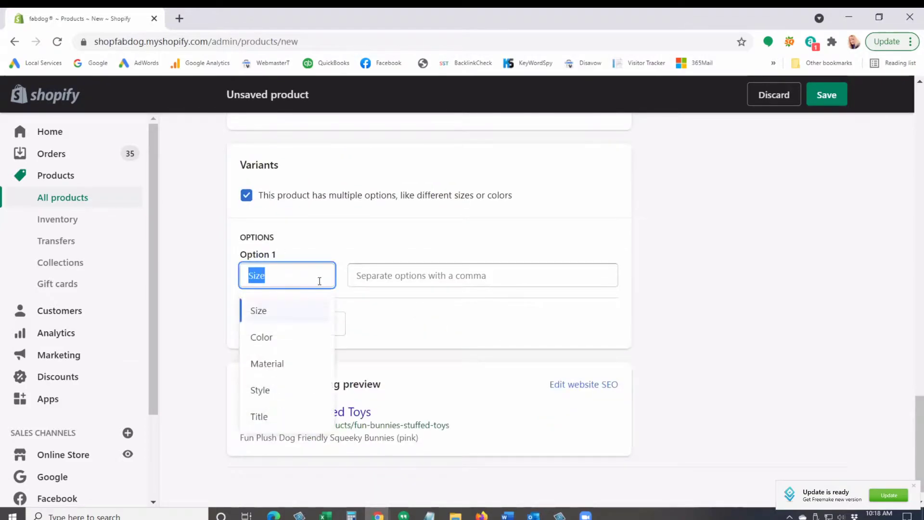
{"action": "left_click", "coordinate": [256, 337]}
{"action": "left_click", "coordinate": [383, 275]}
{"action": "type", "text": "pink"}
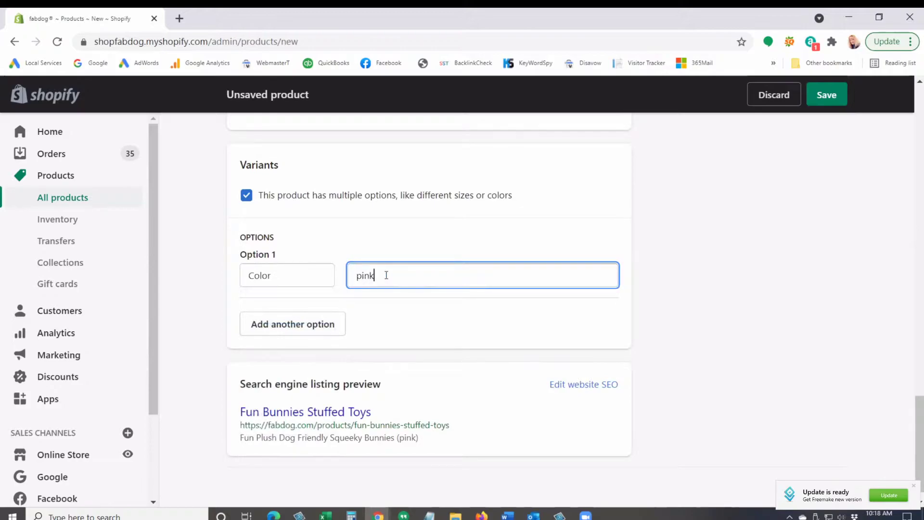
{"action": "type", "text": ",b"}
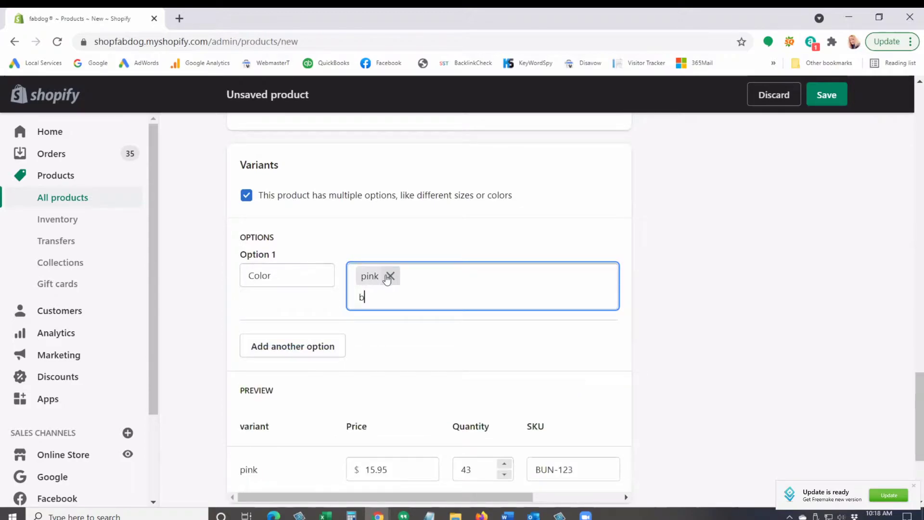
{"action": "type", "text": "lue,"}
Set pink stock to 20 and blue to 23, checking SKUs BUN-123 and BUN-124
{"action": "scroll", "coordinate": [474, 294], "scroll_direction": "down", "scroll_amount": 2}
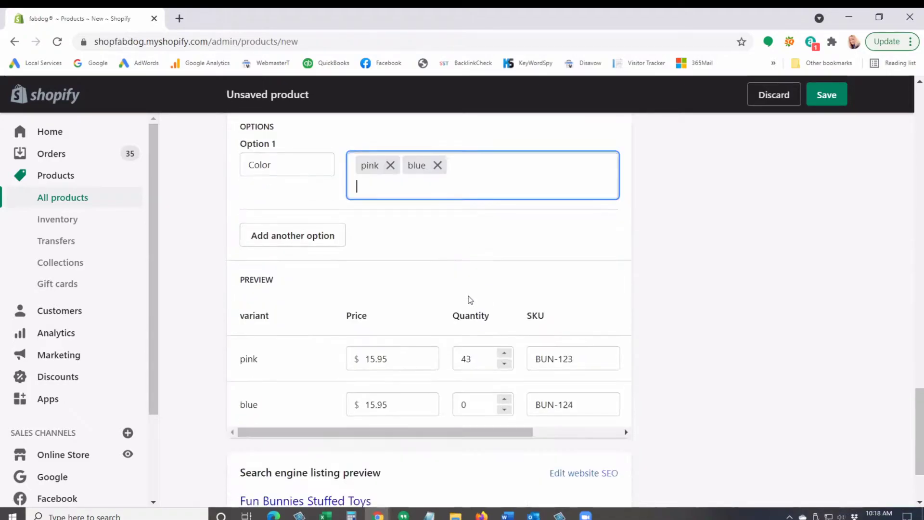
{"action": "scroll", "coordinate": [400, 283], "scroll_direction": "down", "scroll_amount": 2}
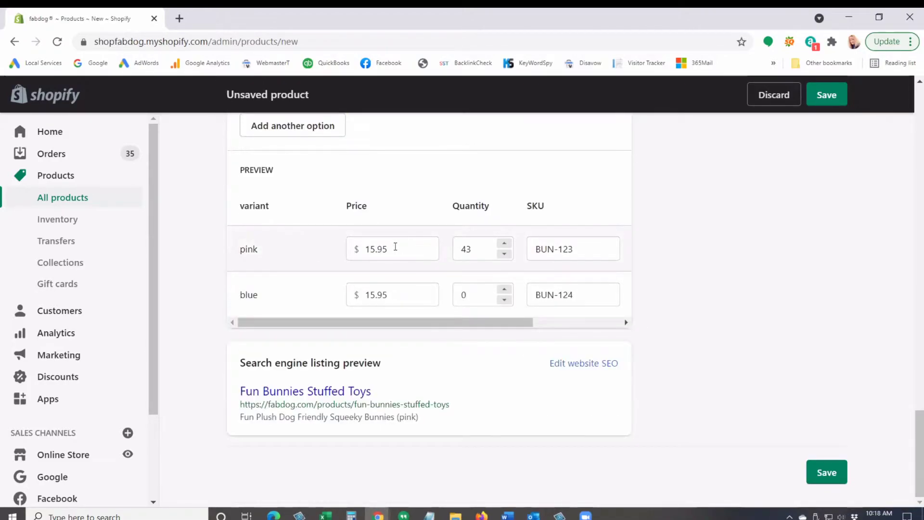
{"action": "double_click", "coordinate": [473, 247]}
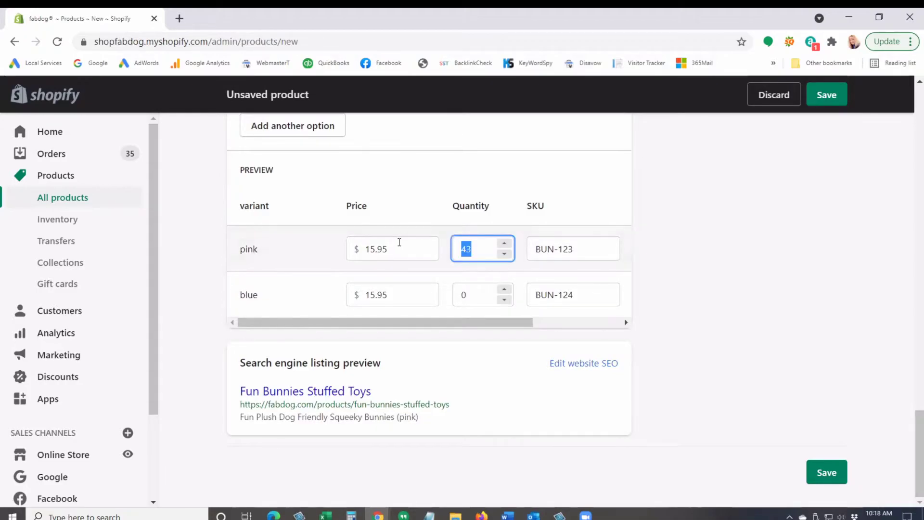
{"action": "type", "text": "20"}
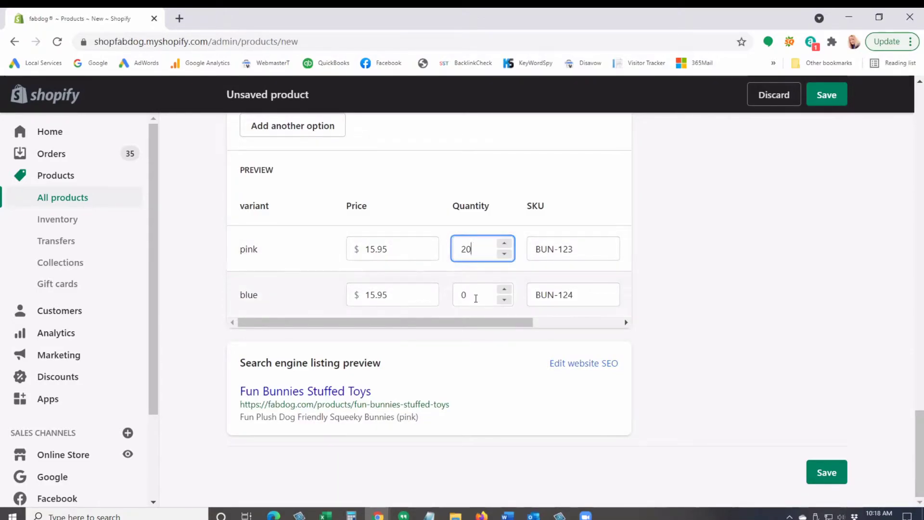
{"action": "double_click", "coordinate": [475, 296]}
{"action": "type", "text": "23"}
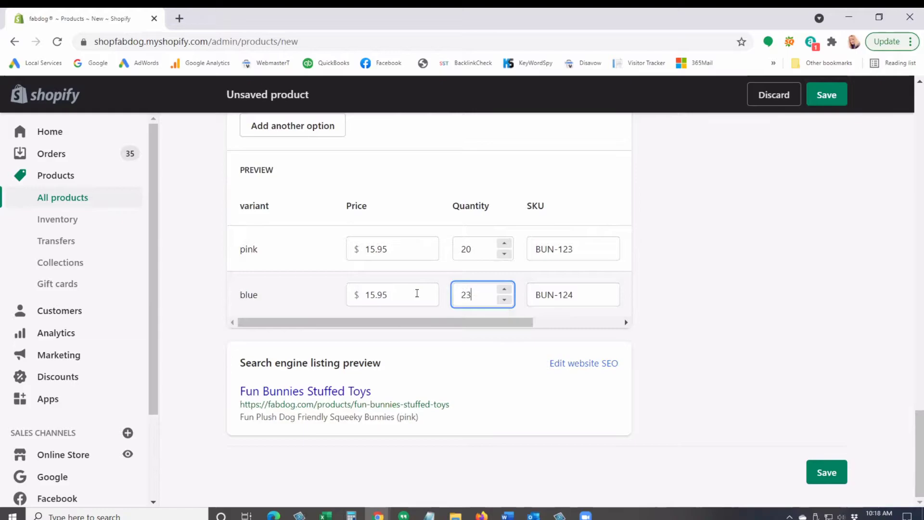
{"action": "left_click", "coordinate": [574, 298]}
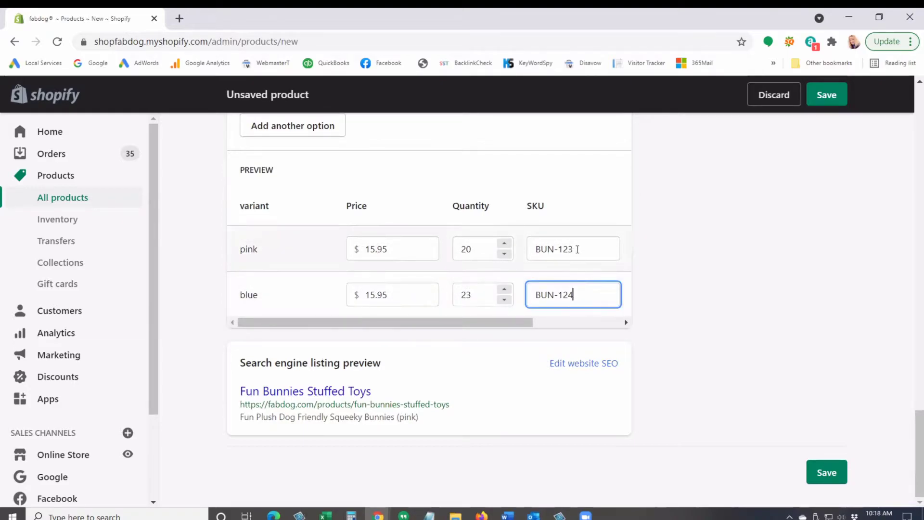
{"action": "left_click", "coordinate": [577, 247]}
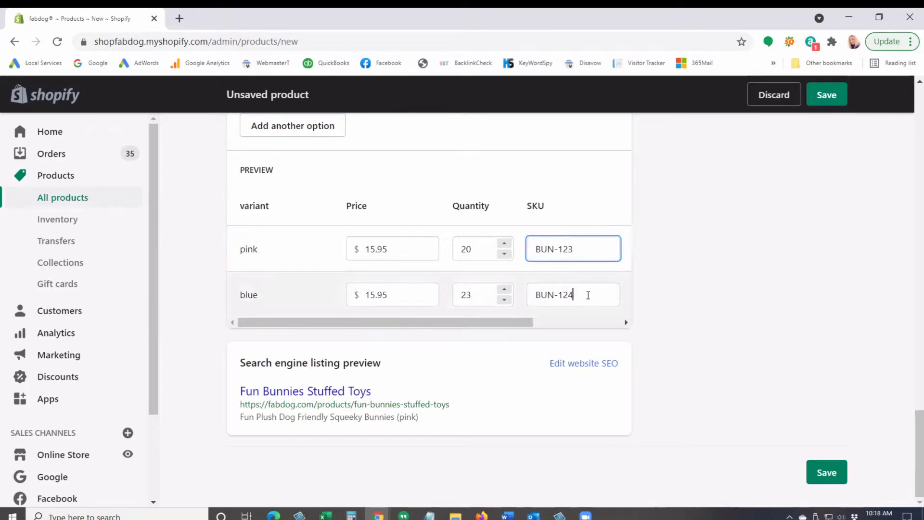
{"action": "left_click", "coordinate": [588, 295]}
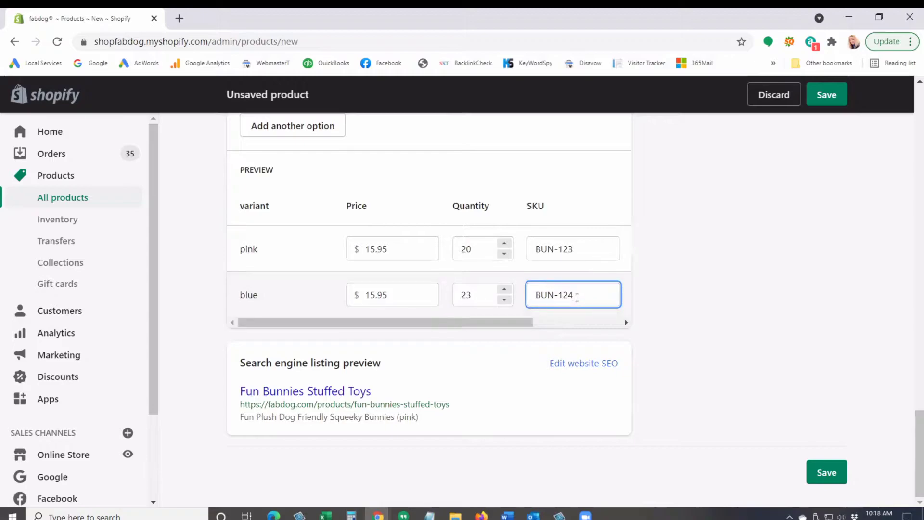
{"action": "left_click_drag", "start_coordinate": [577, 296], "coordinate": [569, 297]}
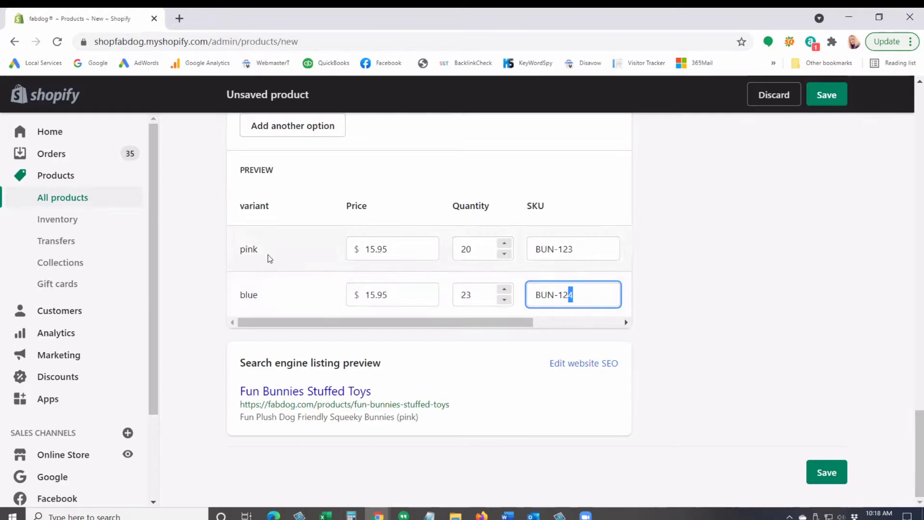
Append ' | Easter Toys for dogs | Fabdog' to the SEO page title
{"action": "left_click", "coordinate": [584, 363]}
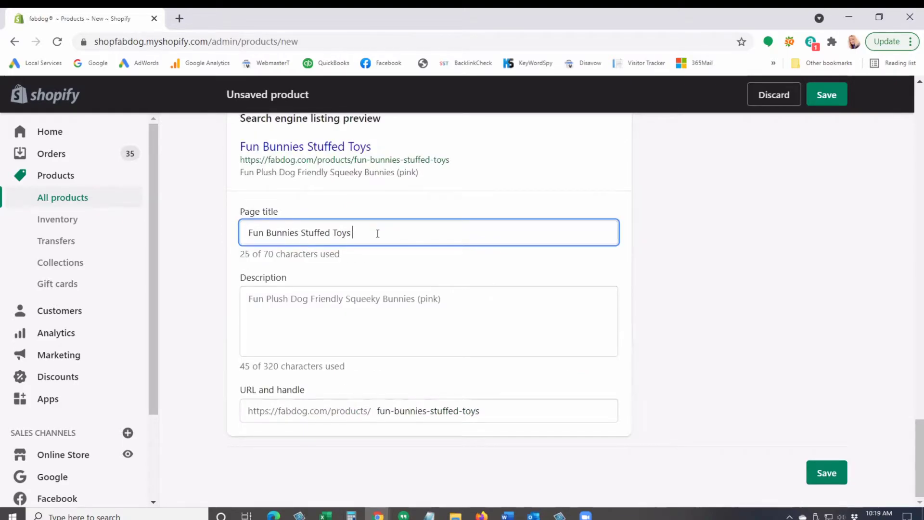
{"action": "type", "text": "| Easter"}
{"action": "type", "text": " Tpo"}
{"action": "key", "text": "BackSpace"}
{"action": "key", "text": "BackSpace"}
{"action": "key", "text": "BackSpace"}
{"action": "key", "text": "BackSpace"}
{"action": "type", "text": "Toys for dog"}
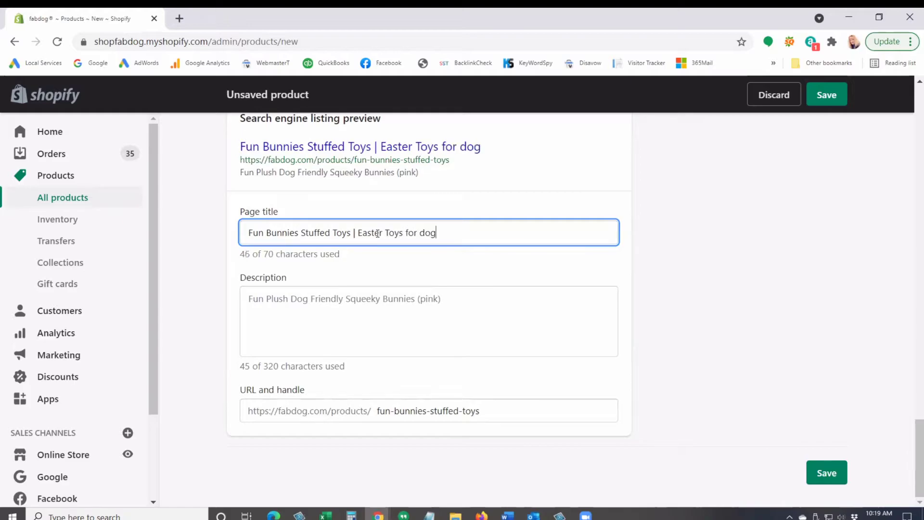
{"action": "type", "text": "s | Fabdog"}
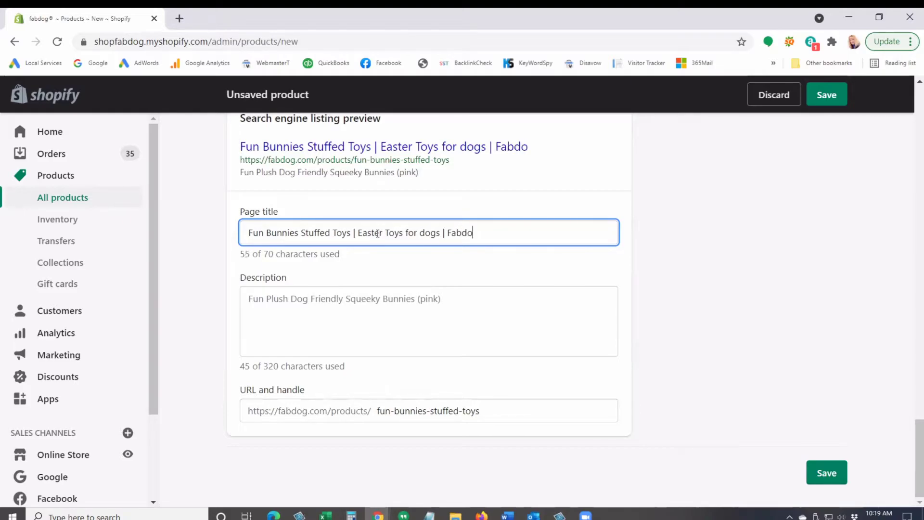
Change the SEO description to end with '(pink or blue)'
{"action": "left_click", "coordinate": [435, 289]}
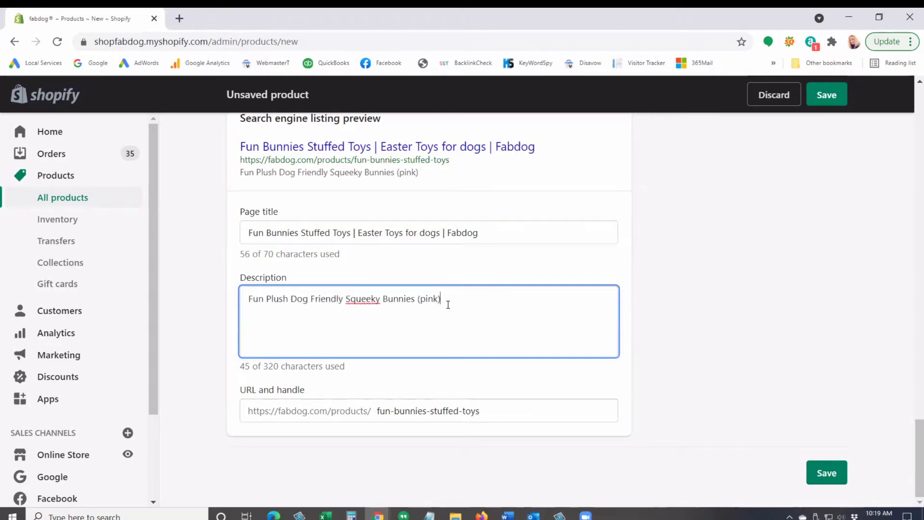
{"action": "key", "text": "Left"}
{"action": "type", "text": "or blue"}
{"action": "left_click", "coordinate": [411, 410]}
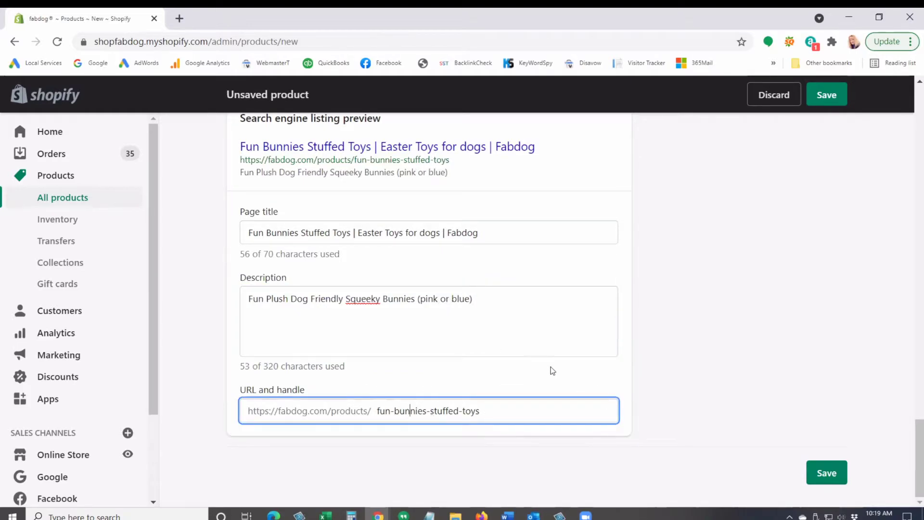
Insert '/blue' after 'pink' in the product description
{"action": "scroll", "coordinate": [550, 368], "scroll_direction": "up", "scroll_amount": 15}
{"action": "scroll", "coordinate": [586, 376], "scroll_direction": "up", "scroll_amount": 10}
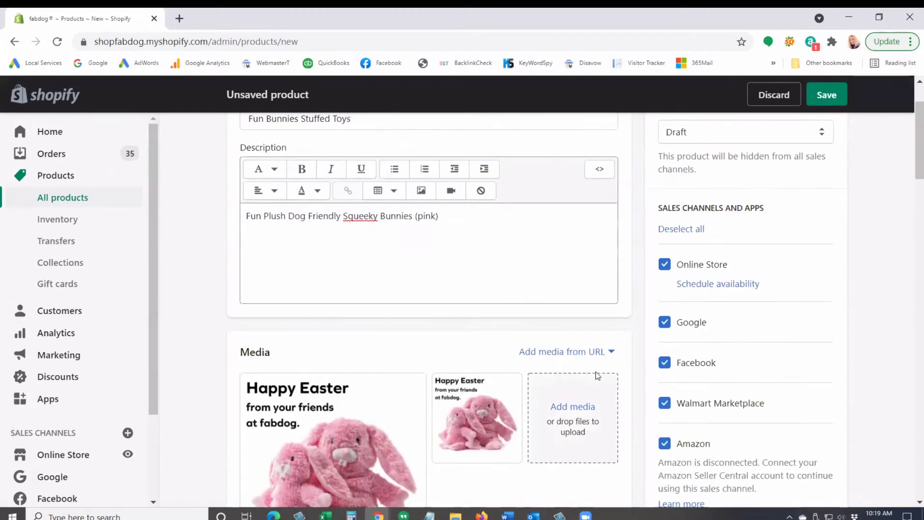
{"action": "left_click", "coordinate": [436, 216]}
{"action": "type", "text": "/blue"}
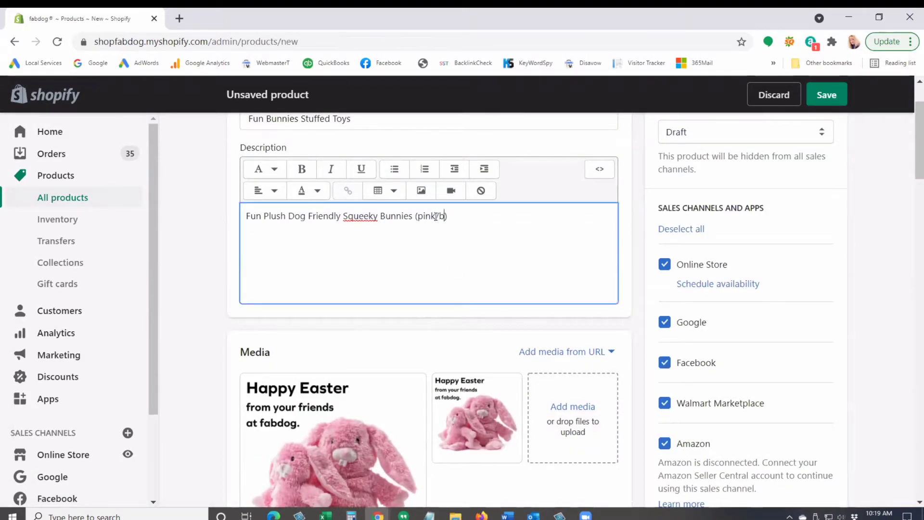
Switch the product status from Draft to Active
{"action": "scroll", "coordinate": [877, 311], "scroll_direction": "up", "scroll_amount": 2}
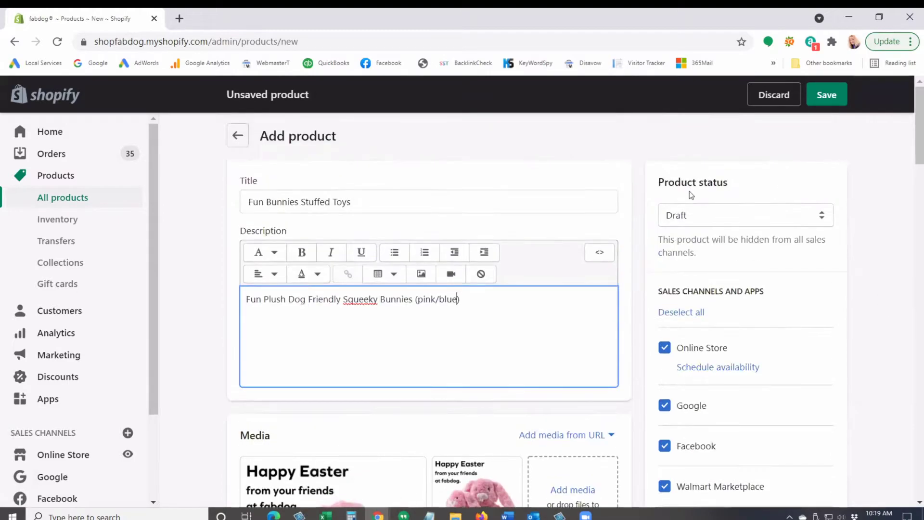
{"action": "left_click", "coordinate": [703, 215]}
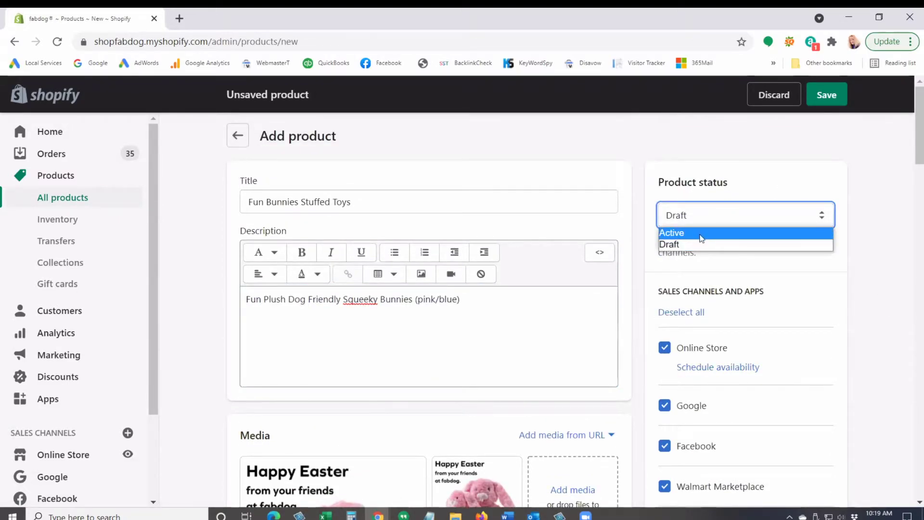
{"action": "left_click", "coordinate": [701, 233]}
{"action": "scroll", "coordinate": [705, 239], "scroll_direction": "down", "scroll_amount": 2}
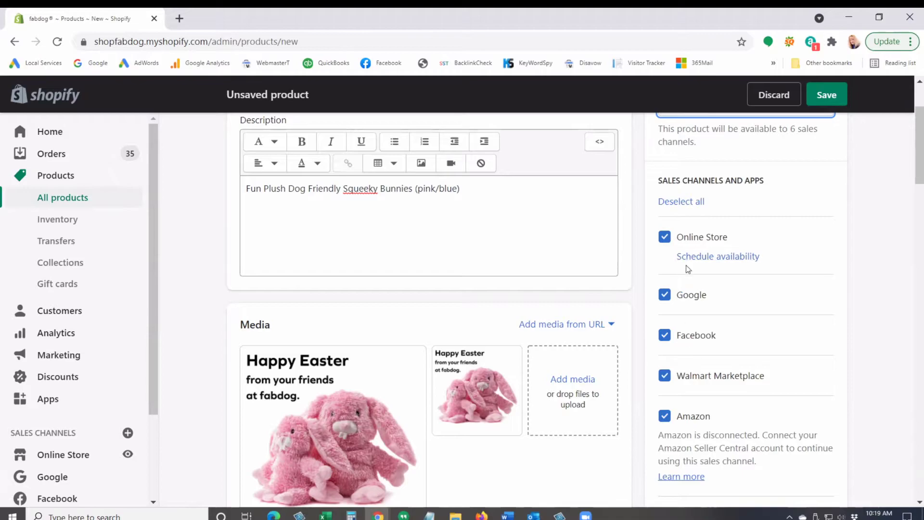
{"action": "left_click_drag", "start_coordinate": [701, 426], "coordinate": [706, 450]}
{"action": "left_click", "coordinate": [792, 337]}
Set the product type to Toys and the vendor to fabdog®
{"action": "scroll", "coordinate": [604, 284], "scroll_direction": "down", "scroll_amount": 7}
{"action": "left_click", "coordinate": [697, 287]}
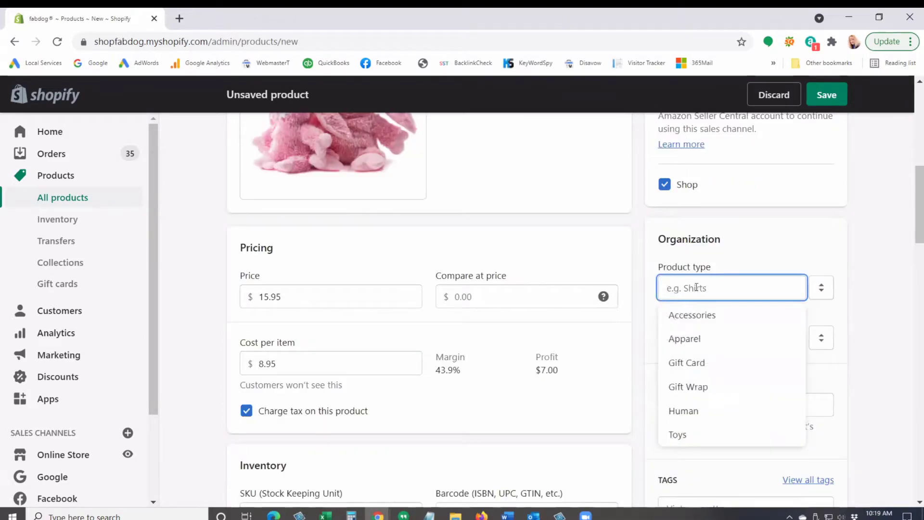
{"action": "left_click", "coordinate": [685, 434]}
{"action": "left_click", "coordinate": [705, 334]}
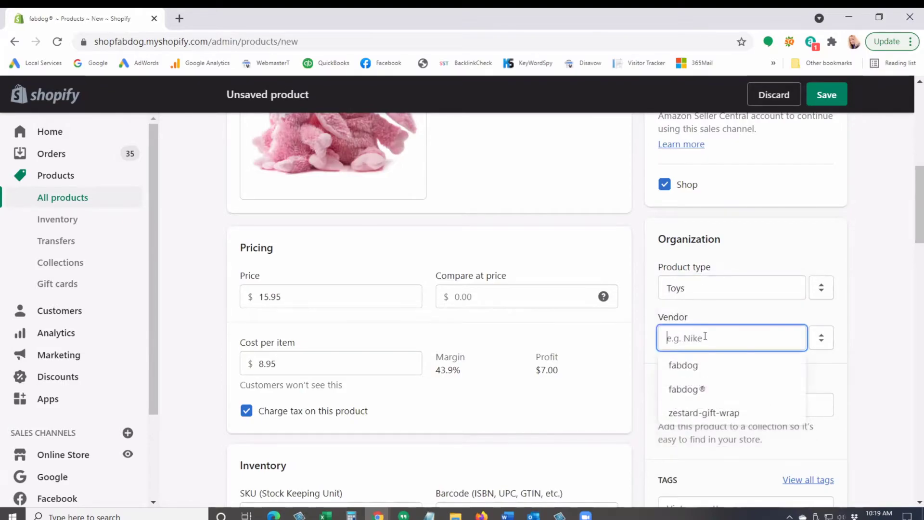
{"action": "left_click", "coordinate": [688, 393]}
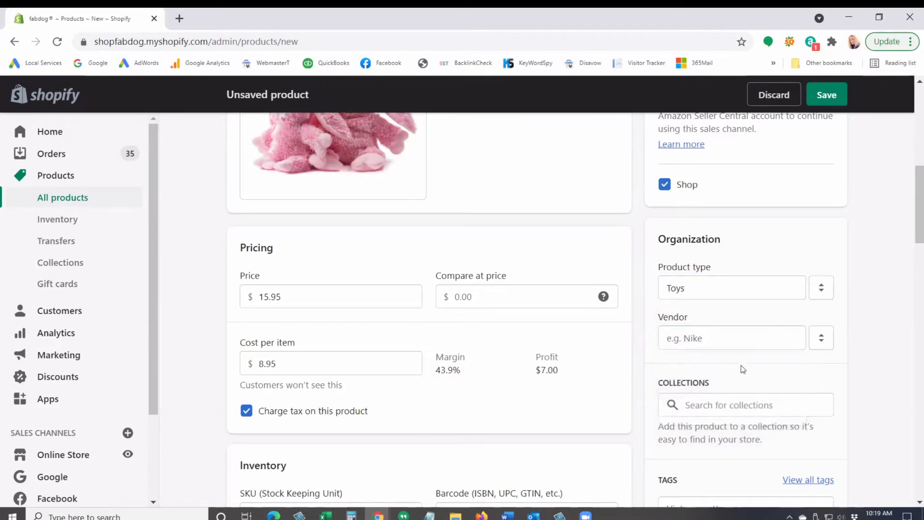
Add the product to the Home Page Carousel collection
{"action": "scroll", "coordinate": [740, 367], "scroll_direction": "down", "scroll_amount": 2}
{"action": "left_click", "coordinate": [699, 300]}
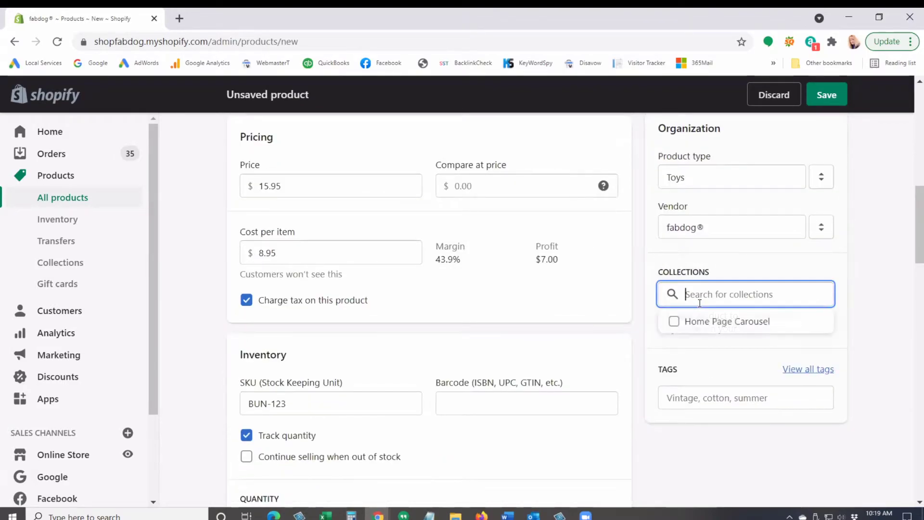
{"action": "left_click", "coordinate": [674, 321]}
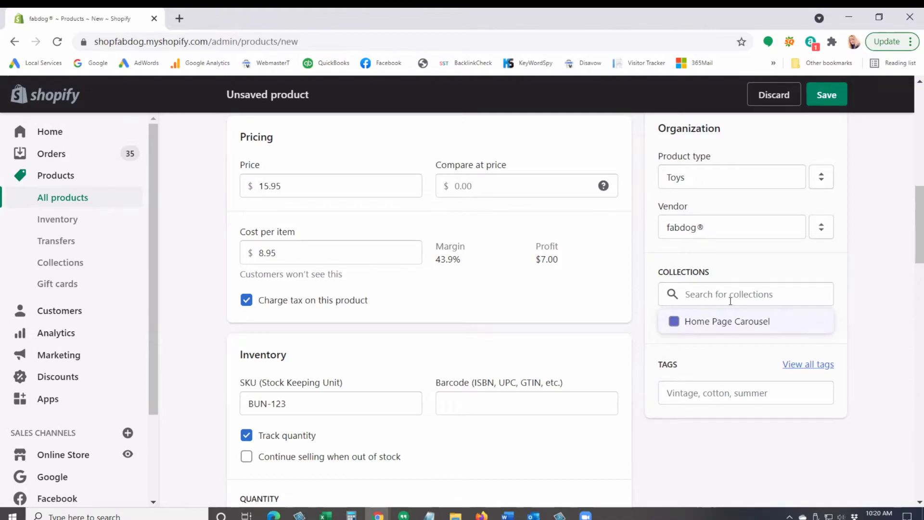
{"action": "left_click_drag", "start_coordinate": [754, 327], "coordinate": [682, 328]}
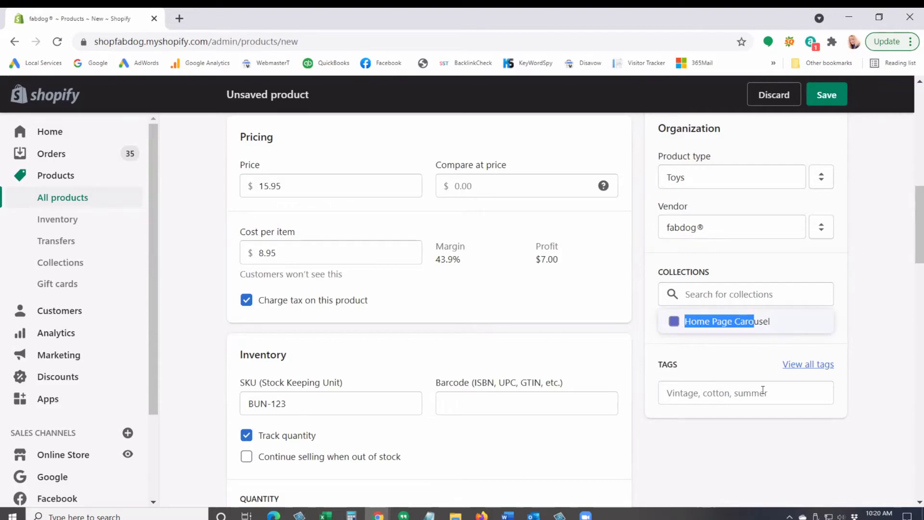
{"action": "left_click", "coordinate": [735, 395]}
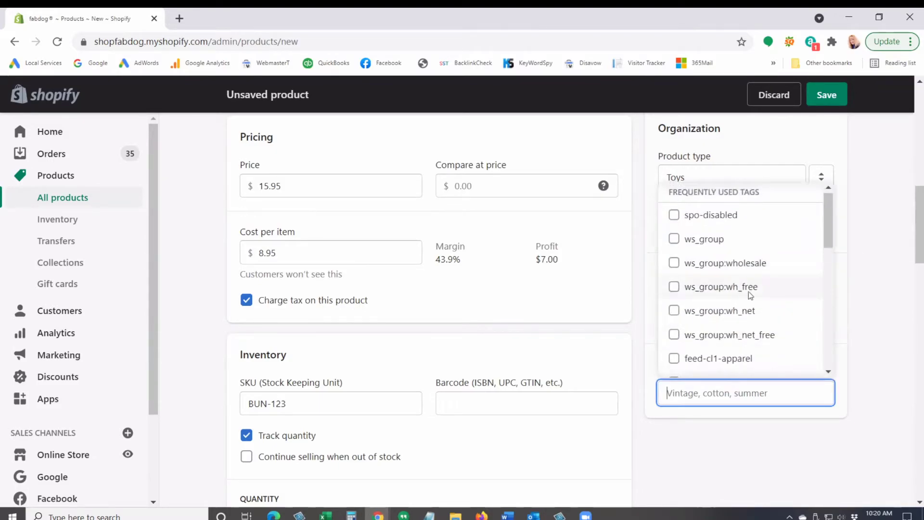
Pick the frequently used tags Toys, Holiday and Floppy, then save the Fun Bunnies product
{"action": "left_click_drag", "start_coordinate": [828, 219], "coordinate": [834, 271]}
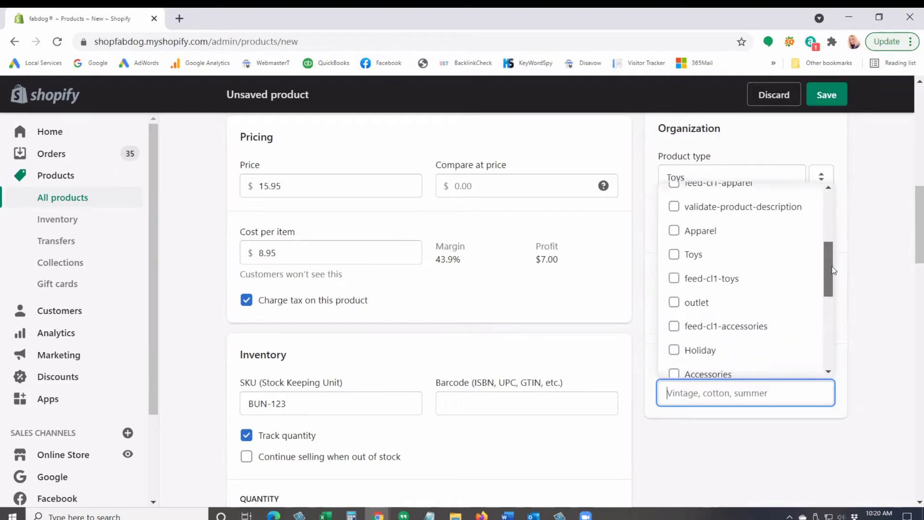
{"action": "left_click", "coordinate": [697, 255]}
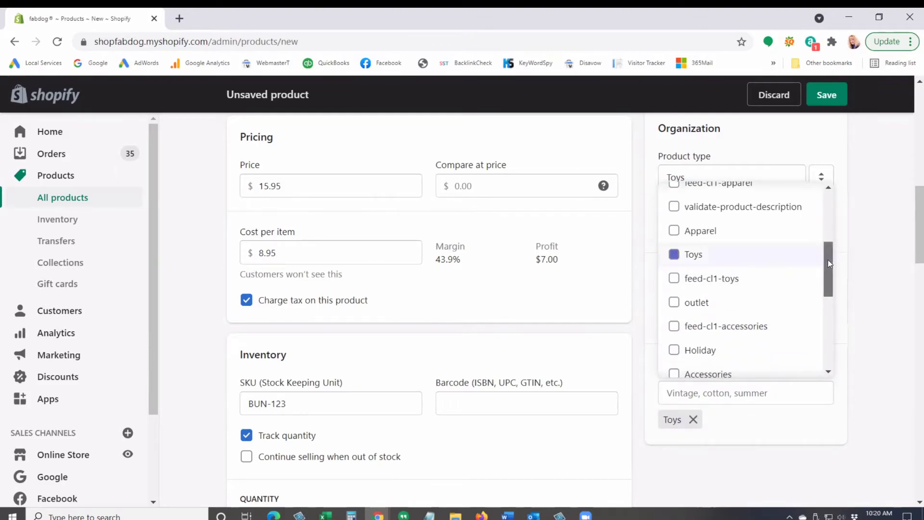
{"action": "left_click_drag", "start_coordinate": [828, 258], "coordinate": [824, 314]}
{"action": "left_click", "coordinate": [712, 267]}
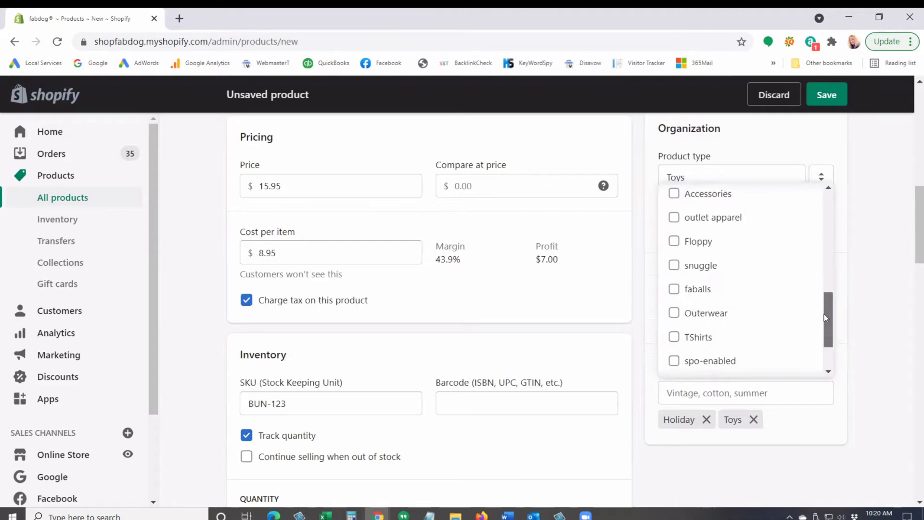
{"action": "left_click", "coordinate": [674, 238]}
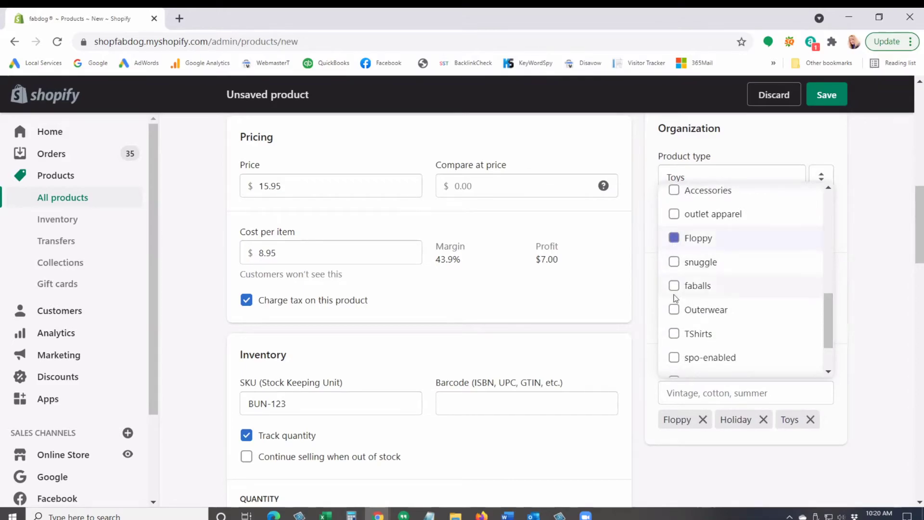
{"action": "scroll", "coordinate": [829, 357], "scroll_direction": "down", "scroll_amount": 1}
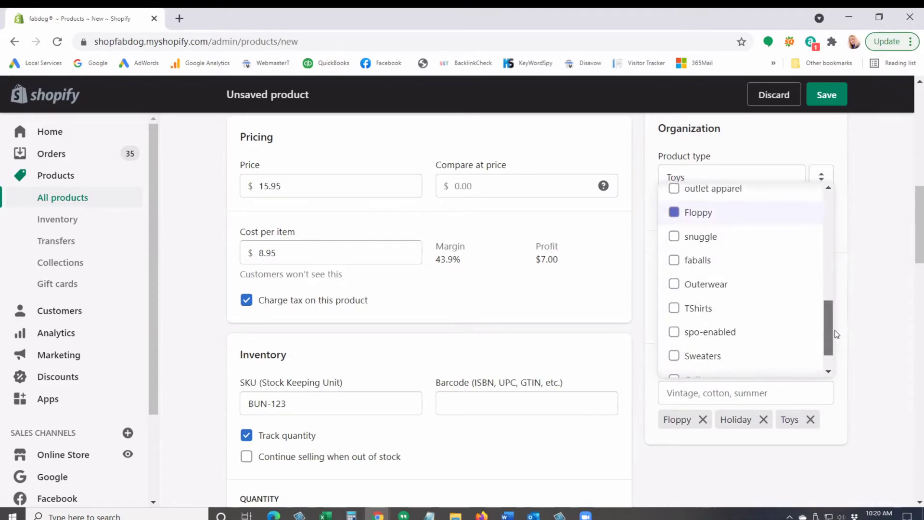
{"action": "left_click", "coordinate": [836, 364]}
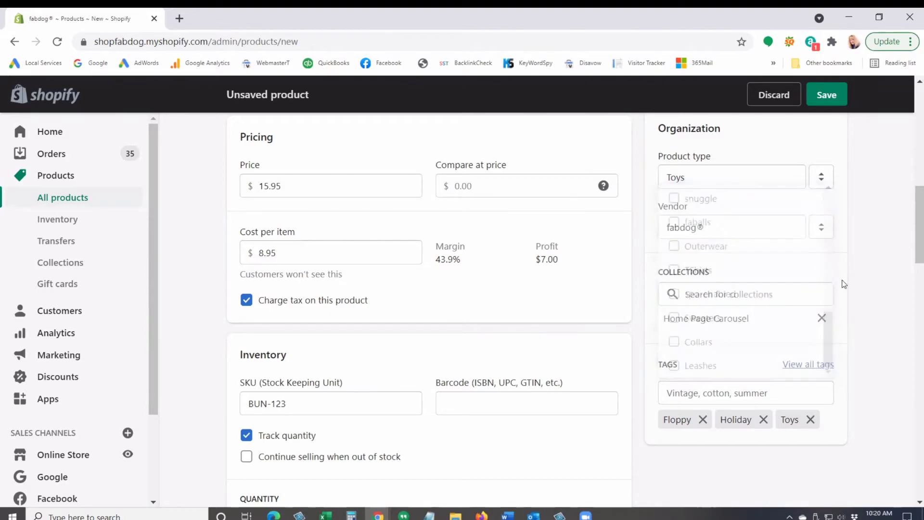
{"action": "left_click", "coordinate": [826, 96]}
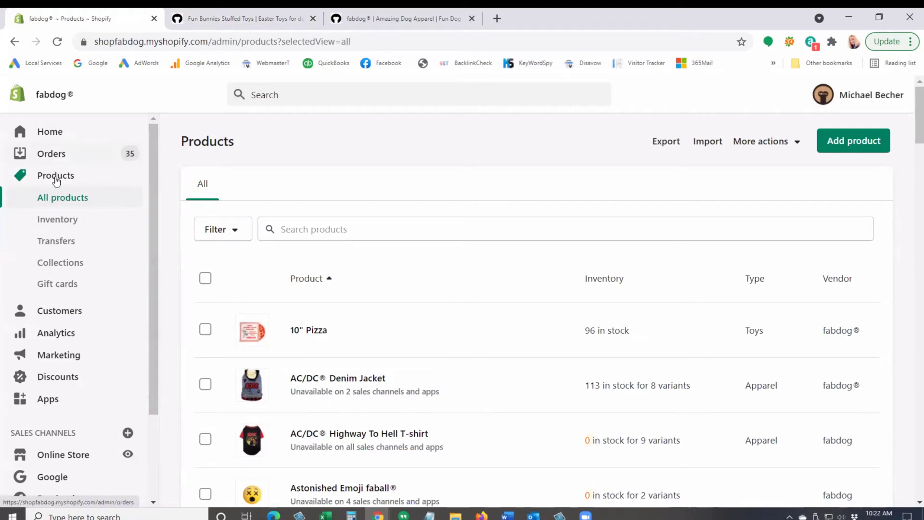
Open Home Page Carousel under Collections, review its four products, then check the storefront tab
{"action": "scroll", "coordinate": [60, 272], "scroll_direction": "down", "scroll_amount": 1}
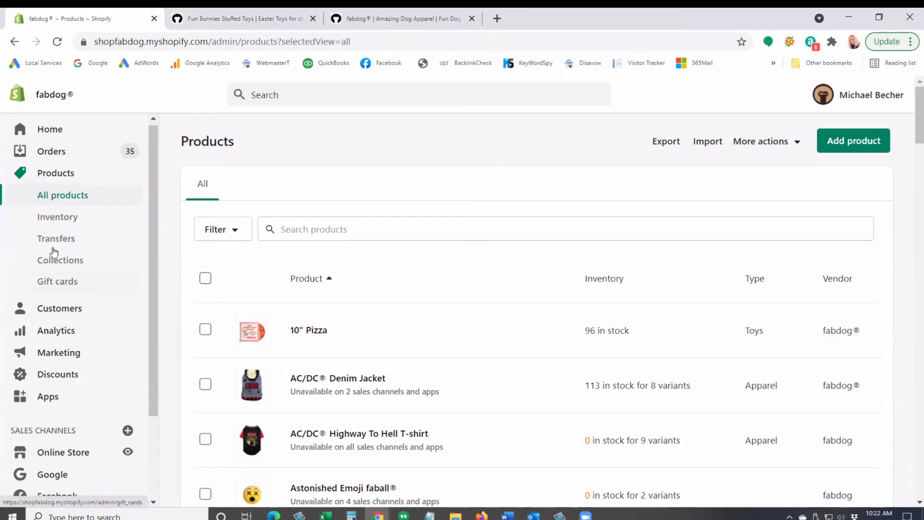
{"action": "left_click", "coordinate": [58, 261]}
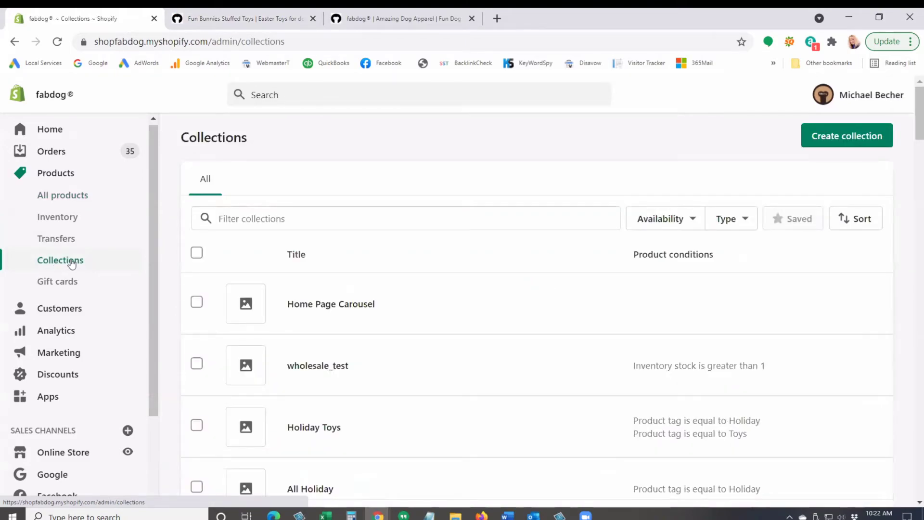
{"action": "scroll", "coordinate": [415, 263], "scroll_direction": "down", "scroll_amount": 2}
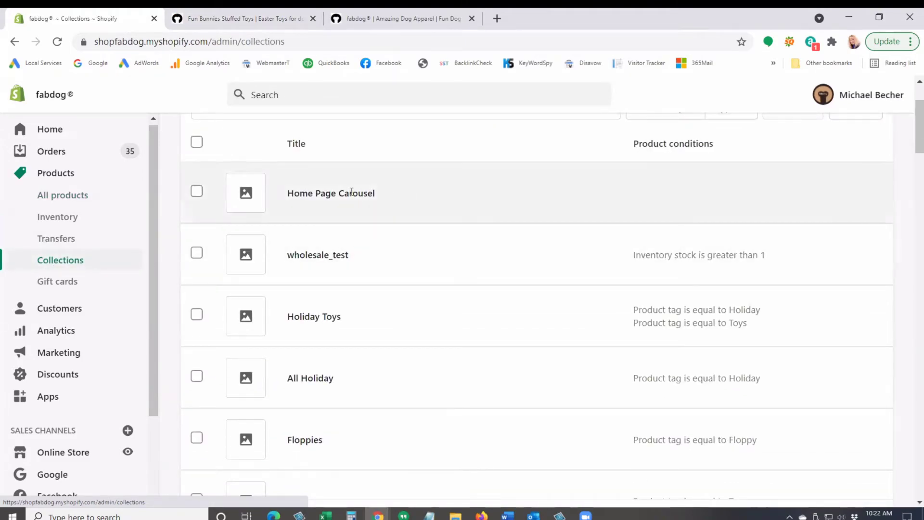
{"action": "left_click_drag", "start_coordinate": [377, 193], "coordinate": [283, 193]}
{"action": "left_click", "coordinate": [284, 193]}
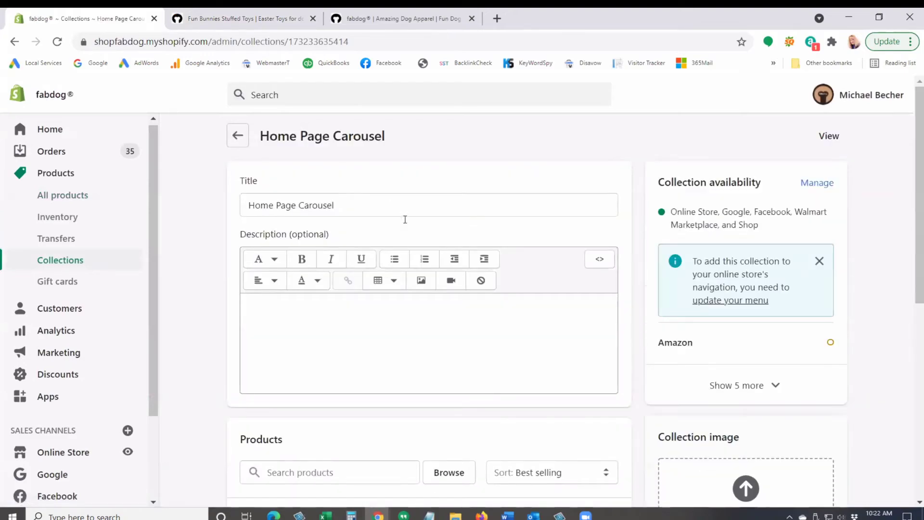
{"action": "scroll", "coordinate": [438, 246], "scroll_direction": "down", "scroll_amount": 6}
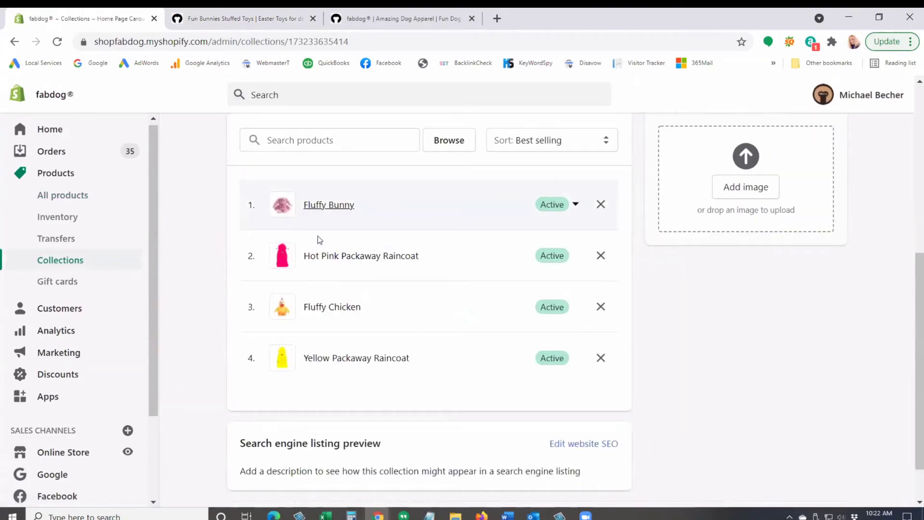
{"action": "left_click", "coordinate": [392, 18]}
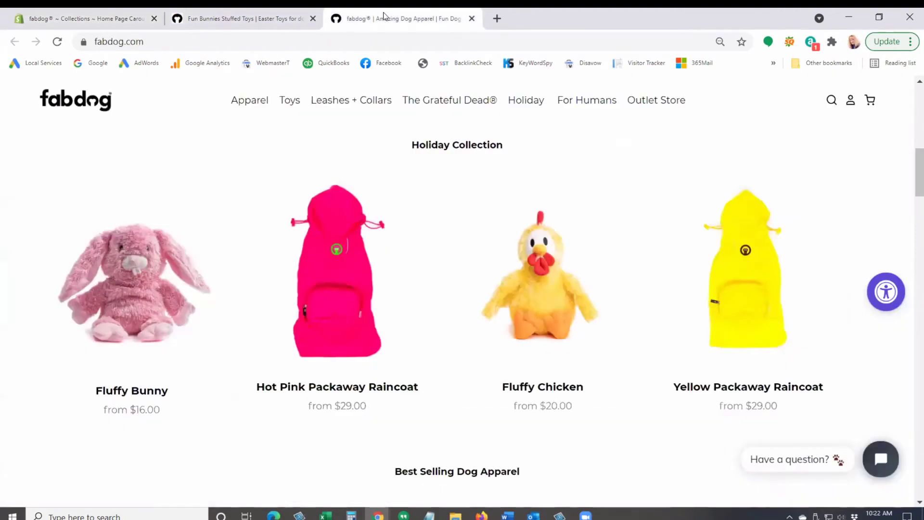
{"action": "left_click", "coordinate": [106, 20]}
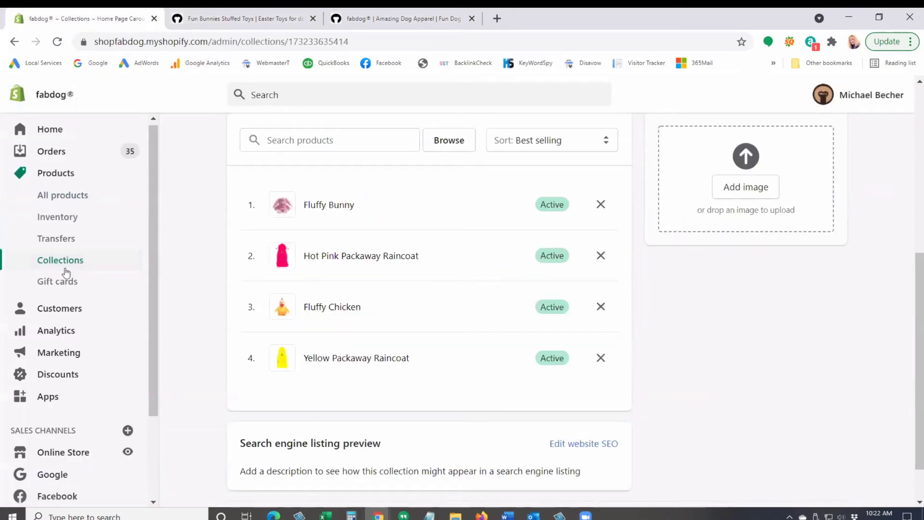
Switch the Spring has Sprung collection type to Manual and save it
{"action": "left_click", "coordinate": [51, 262]}
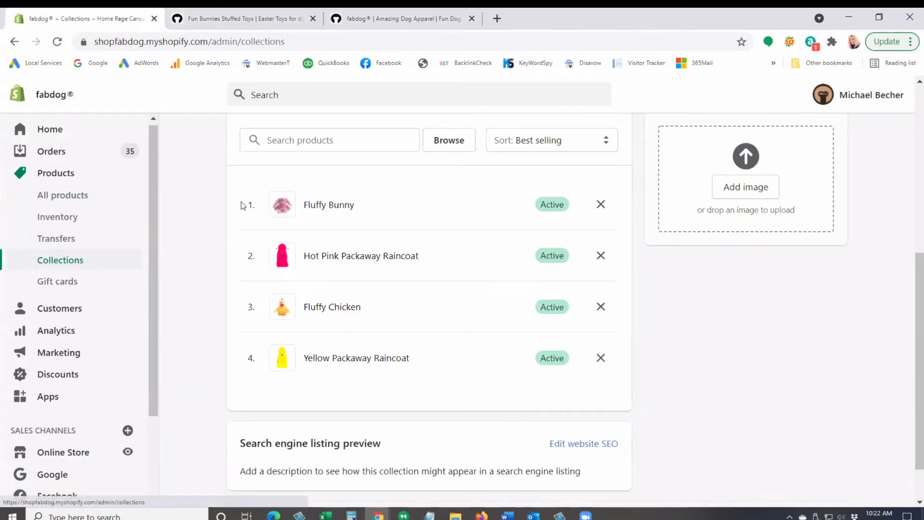
{"action": "scroll", "coordinate": [398, 267], "scroll_direction": "down", "scroll_amount": 5}
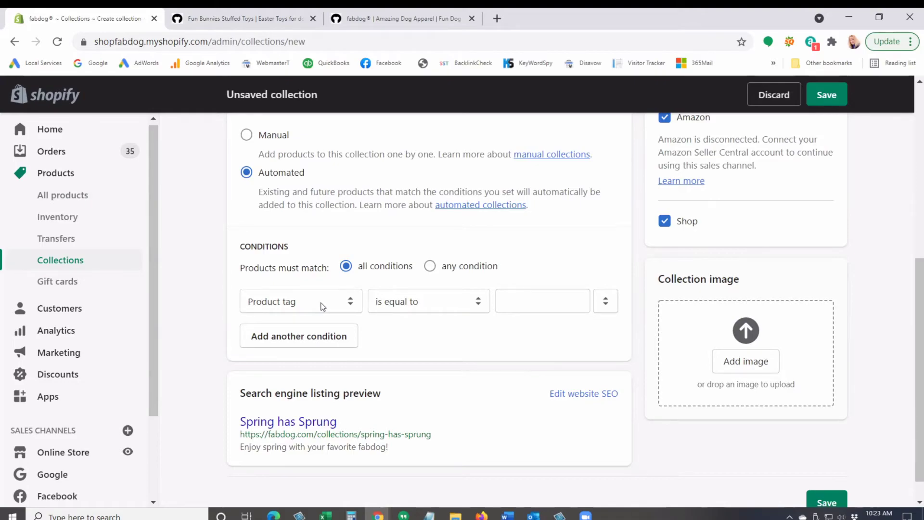
{"action": "left_click", "coordinate": [551, 304]}
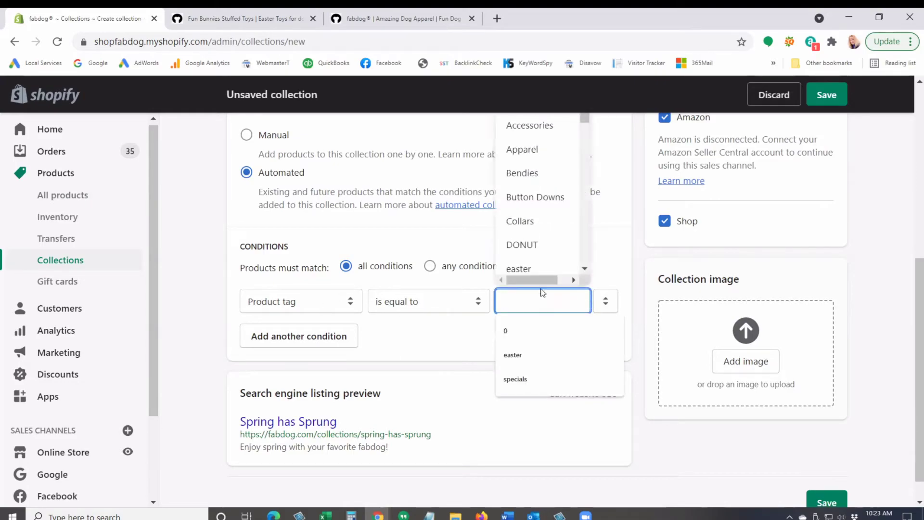
{"action": "left_click", "coordinate": [526, 222]}
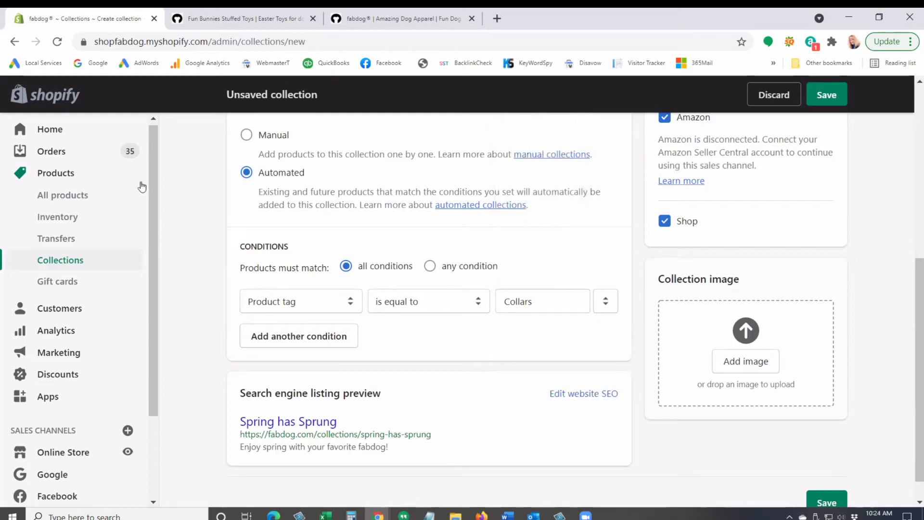
{"action": "left_click", "coordinate": [246, 137]}
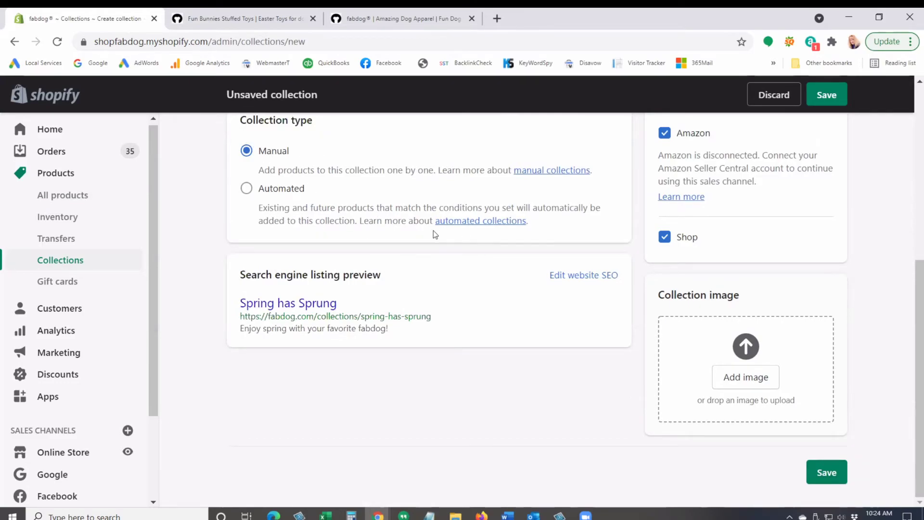
{"action": "scroll", "coordinate": [433, 231], "scroll_direction": "up", "scroll_amount": 5}
{"action": "scroll", "coordinate": [435, 239], "scroll_direction": "down", "scroll_amount": 2}
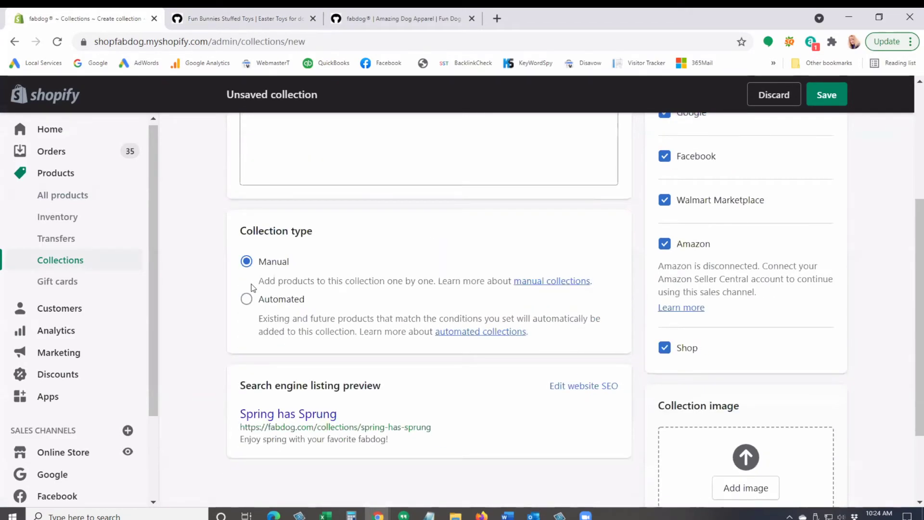
{"action": "left_click", "coordinate": [828, 96]}
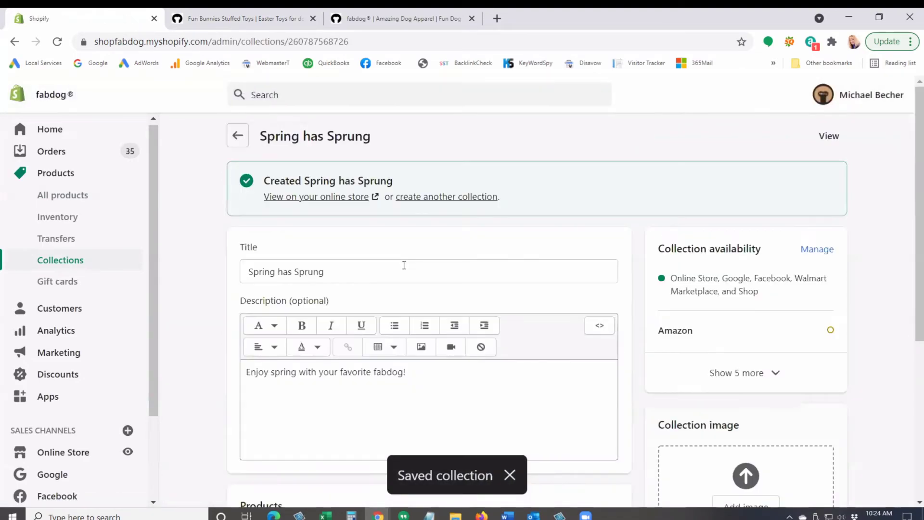
Search products for 'pink' and add Hot Pink and Light Pink Packaway Raincoats, Hot Pink Poplin Pajamas, Pig faball, Pink Chenille Sweater
{"action": "scroll", "coordinate": [404, 265], "scroll_direction": "down", "scroll_amount": 6}
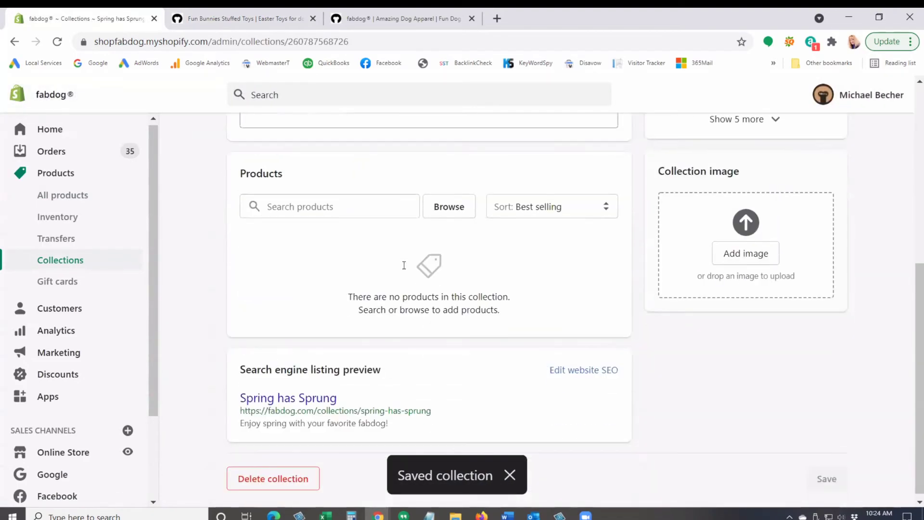
{"action": "left_click", "coordinate": [277, 204]}
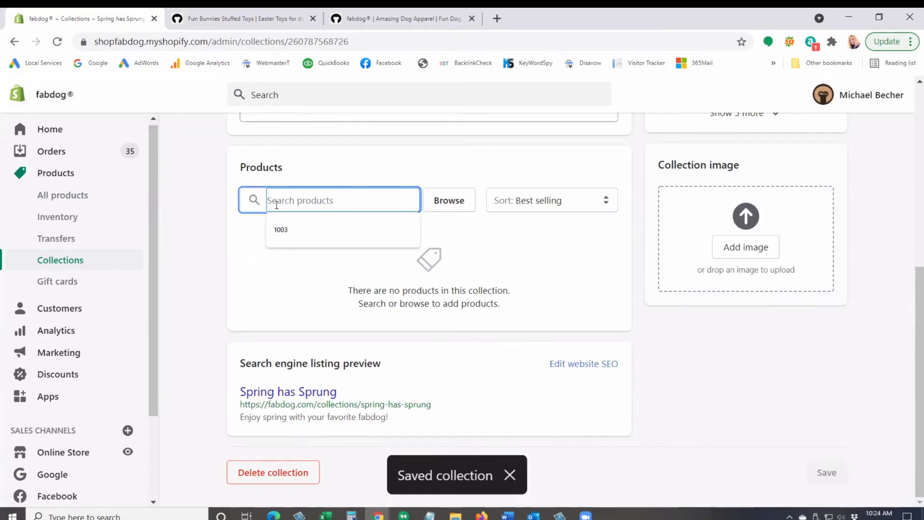
{"action": "type", "text": "pink"}
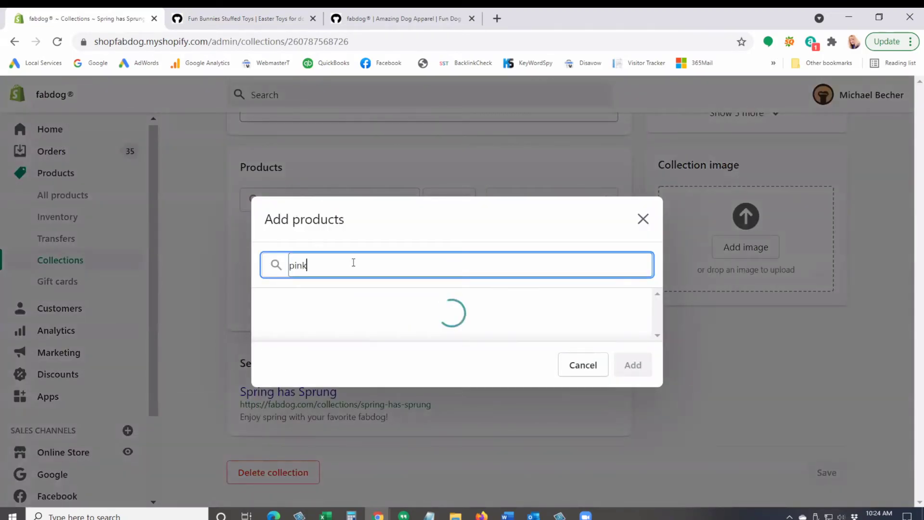
{"action": "left_click", "coordinate": [363, 220]}
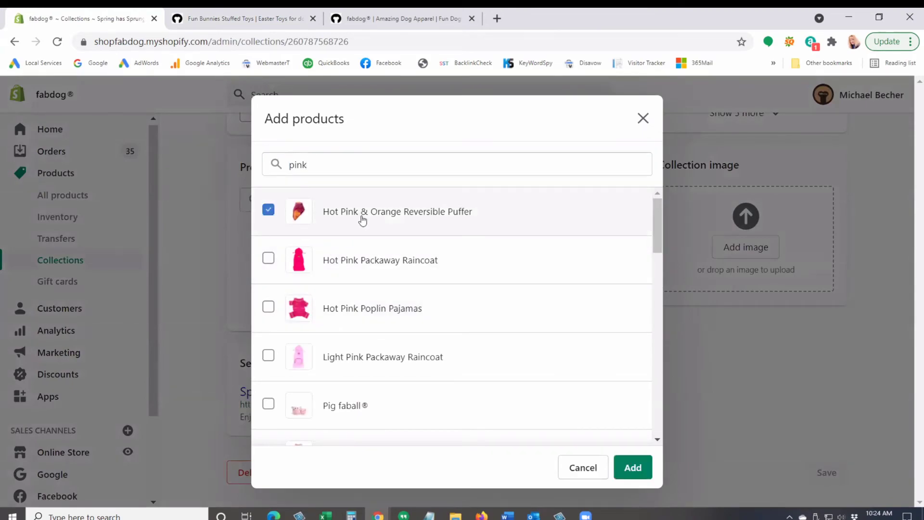
{"action": "left_click", "coordinate": [356, 217]}
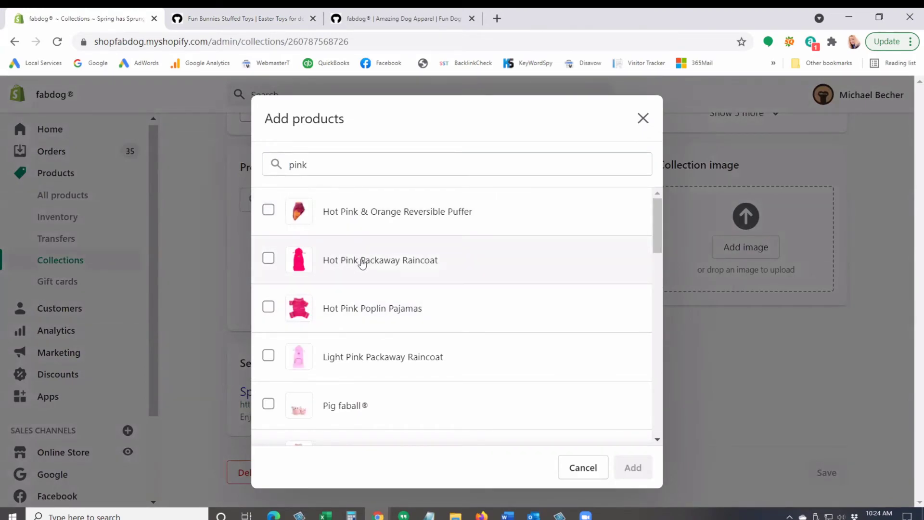
{"action": "left_click", "coordinate": [363, 259]}
{"action": "left_click", "coordinate": [367, 308]}
{"action": "scroll", "coordinate": [433, 313], "scroll_direction": "down", "scroll_amount": 1}
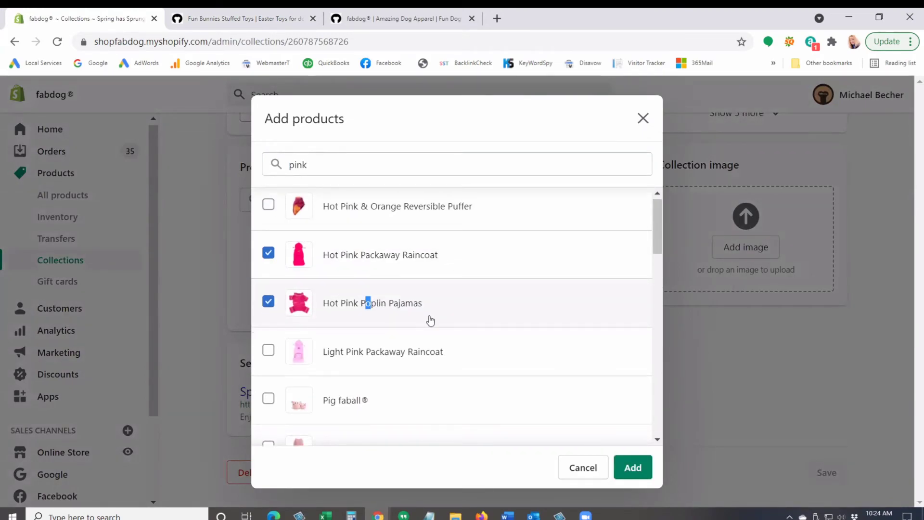
{"action": "left_click", "coordinate": [418, 352]}
{"action": "left_click", "coordinate": [415, 402]}
{"action": "left_click", "coordinate": [431, 434]}
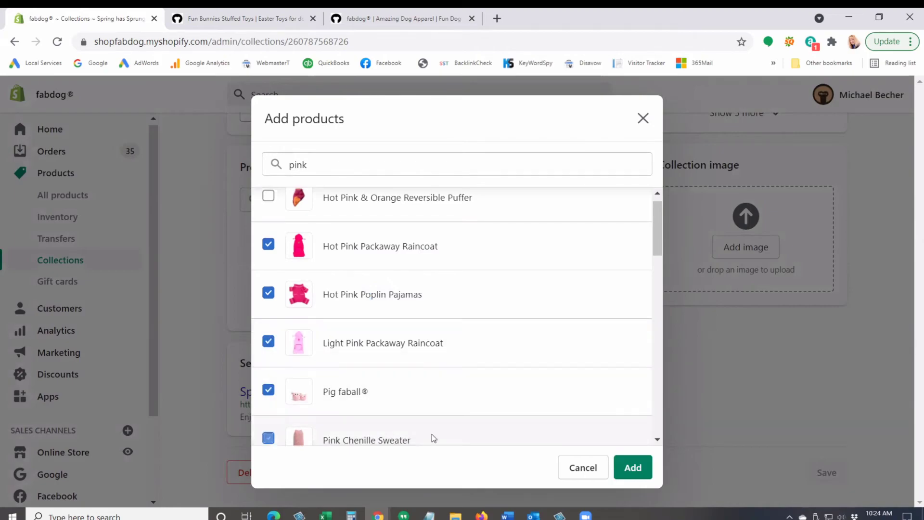
{"action": "left_click", "coordinate": [632, 467]}
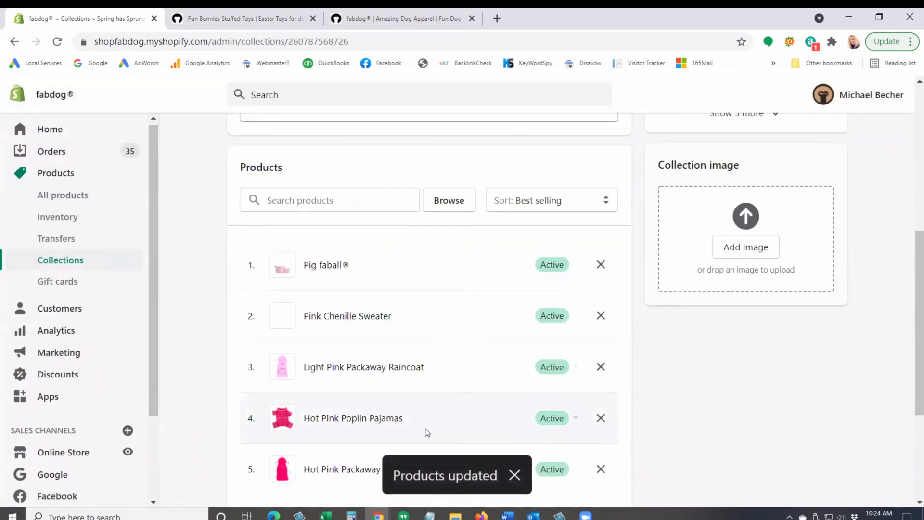
Remove Pig faball from the collection, leaving four pink products
{"action": "scroll", "coordinate": [433, 287], "scroll_direction": "down", "scroll_amount": 3}
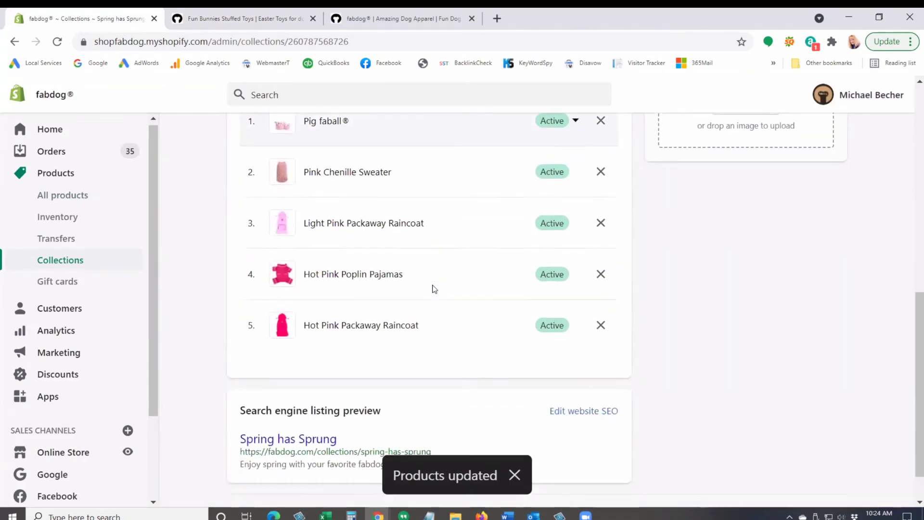
{"action": "scroll", "coordinate": [434, 289], "scroll_direction": "down", "scroll_amount": 1}
{"action": "scroll", "coordinate": [434, 289], "scroll_direction": "up", "scroll_amount": 5}
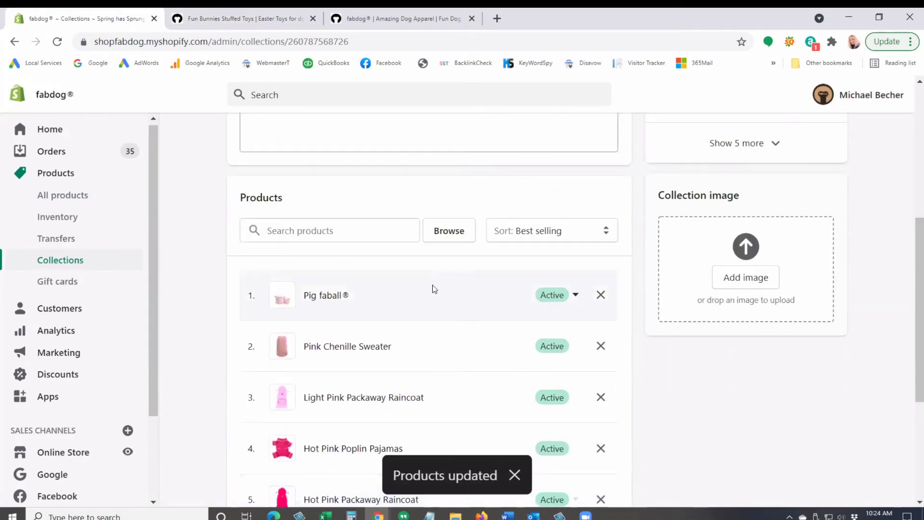
{"action": "left_click", "coordinate": [601, 295]}
{"action": "scroll", "coordinate": [348, 202], "scroll_direction": "down", "scroll_amount": 2}
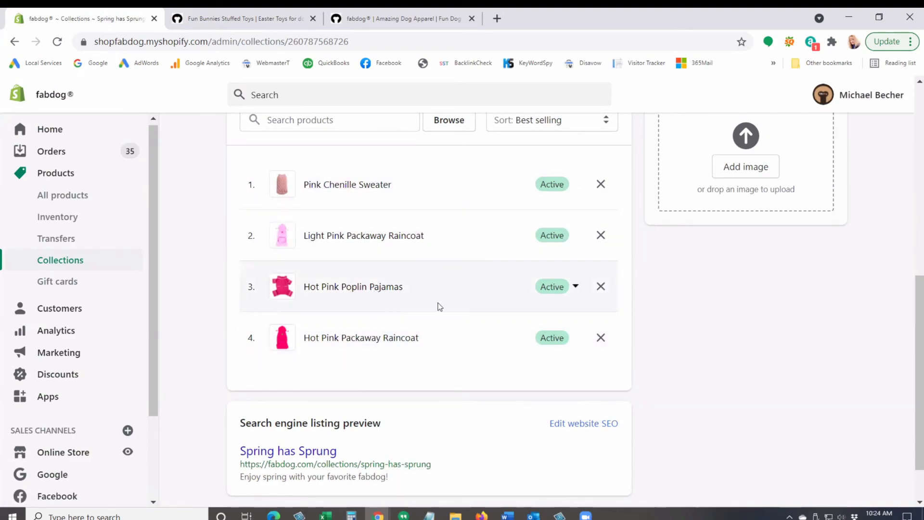
{"action": "scroll", "coordinate": [439, 307], "scroll_direction": "up", "scroll_amount": 2}
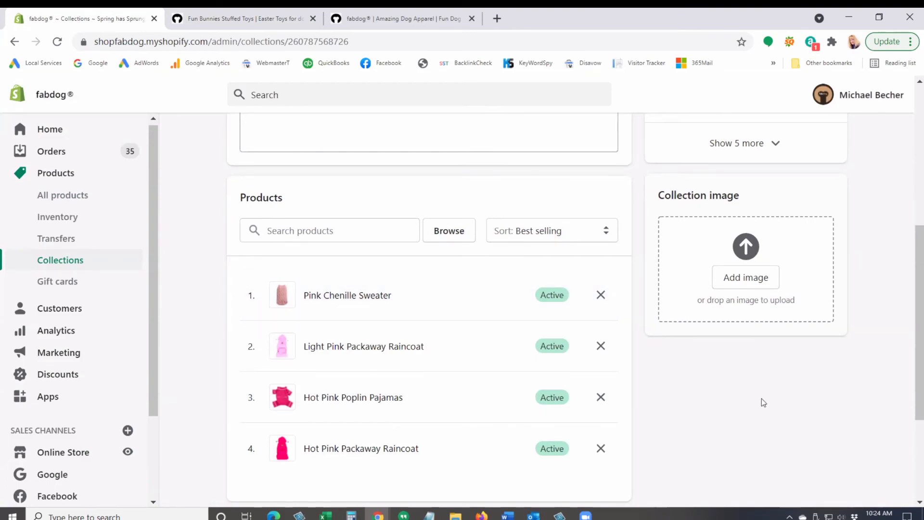
Upload the fabbunny picture from Downloads as the collection image and save
{"action": "scroll", "coordinate": [760, 399], "scroll_direction": "up", "scroll_amount": 2}
{"action": "left_click", "coordinate": [748, 389]}
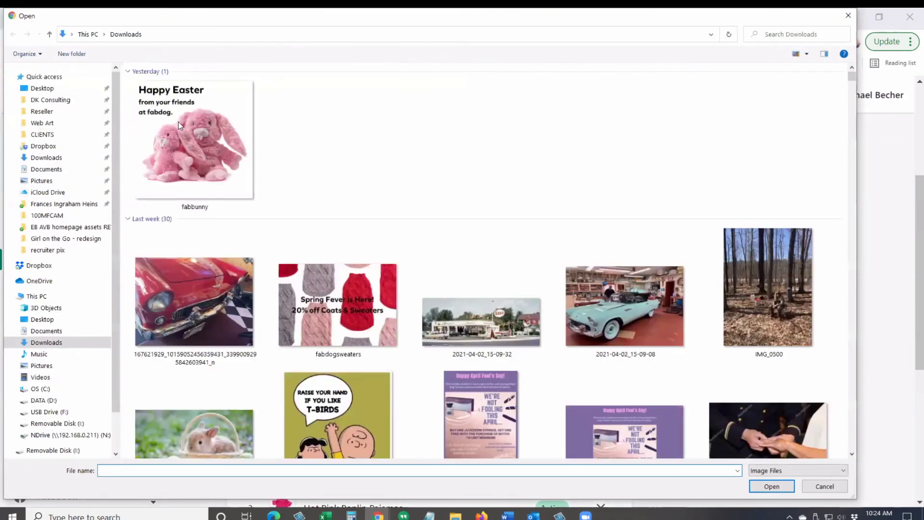
{"action": "left_click", "coordinate": [178, 125]}
{"action": "double_click", "coordinate": [178, 124]}
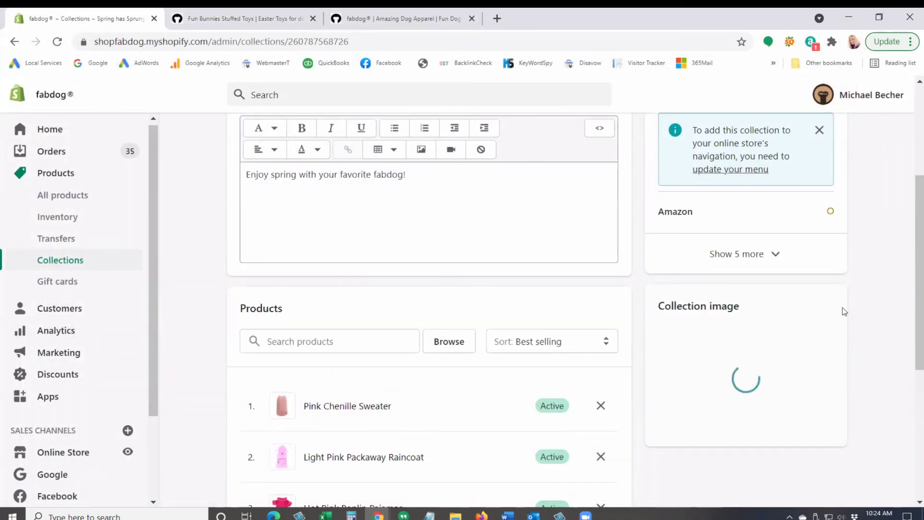
{"action": "scroll", "coordinate": [812, 321], "scroll_direction": "up", "scroll_amount": 2}
{"action": "scroll", "coordinate": [812, 321], "scroll_direction": "up", "scroll_amount": 2}
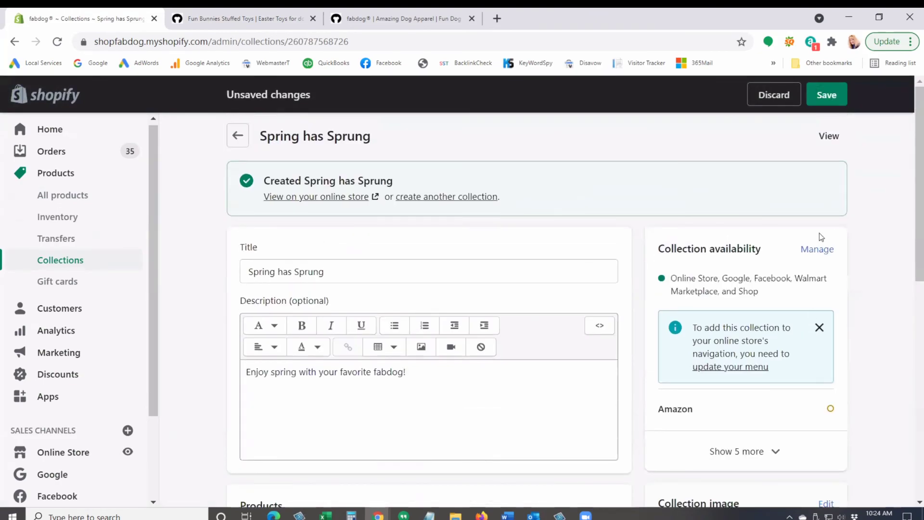
{"action": "left_click", "coordinate": [826, 94]}
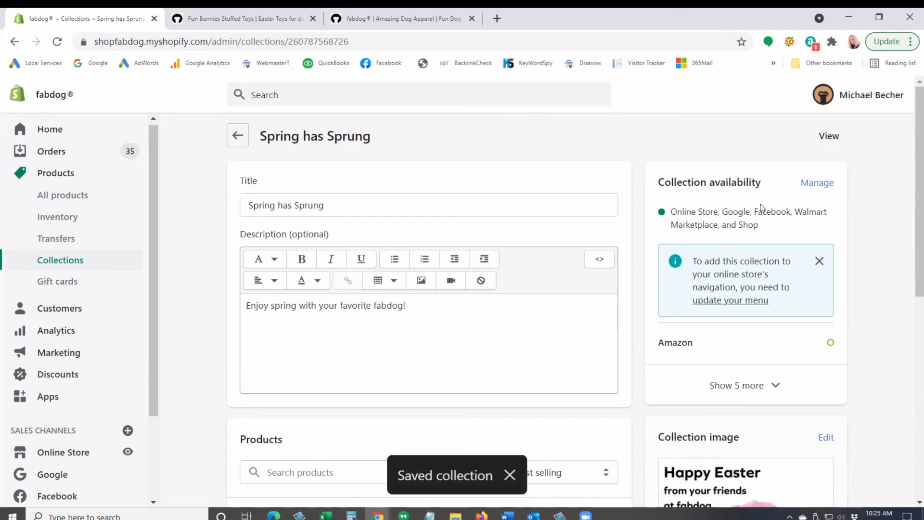
Open the live Spring has Sprung collection page in a new tab and scroll to its pink products
{"action": "right_click", "coordinate": [828, 137]}
{"action": "left_click", "coordinate": [780, 145]}
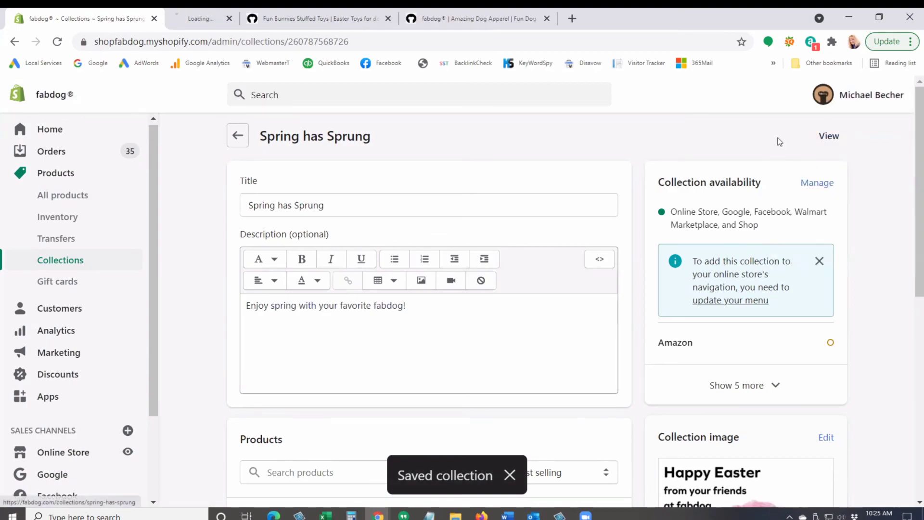
{"action": "left_click", "coordinate": [251, 21]}
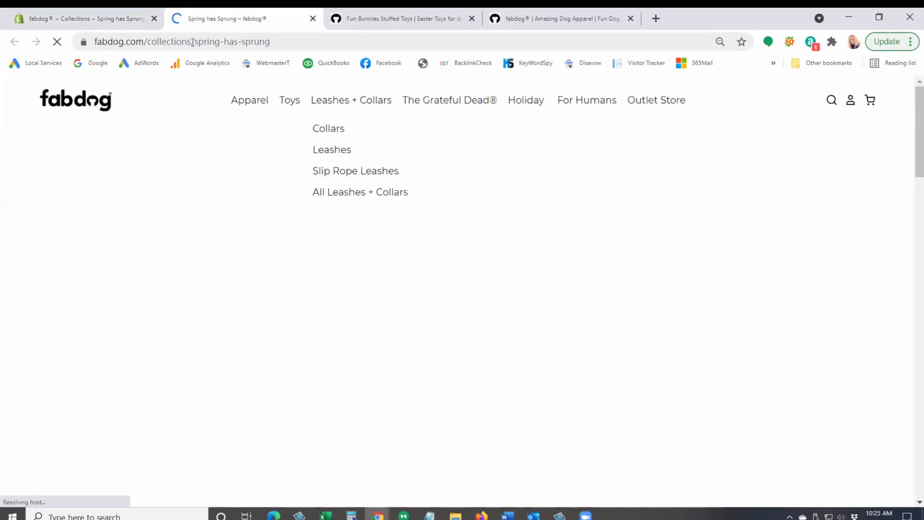
{"action": "left_click_drag", "start_coordinate": [224, 42], "coordinate": [300, 42]}
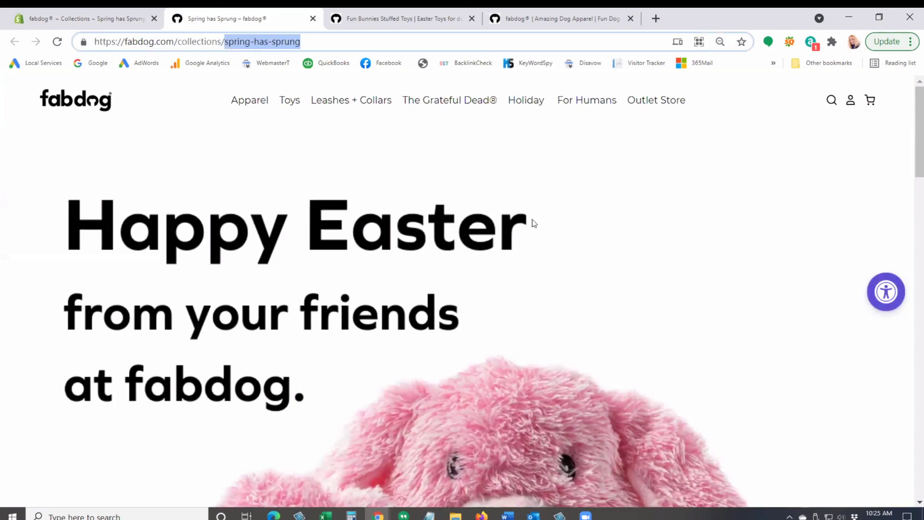
{"action": "scroll", "coordinate": [589, 248], "scroll_direction": "down", "scroll_amount": 5}
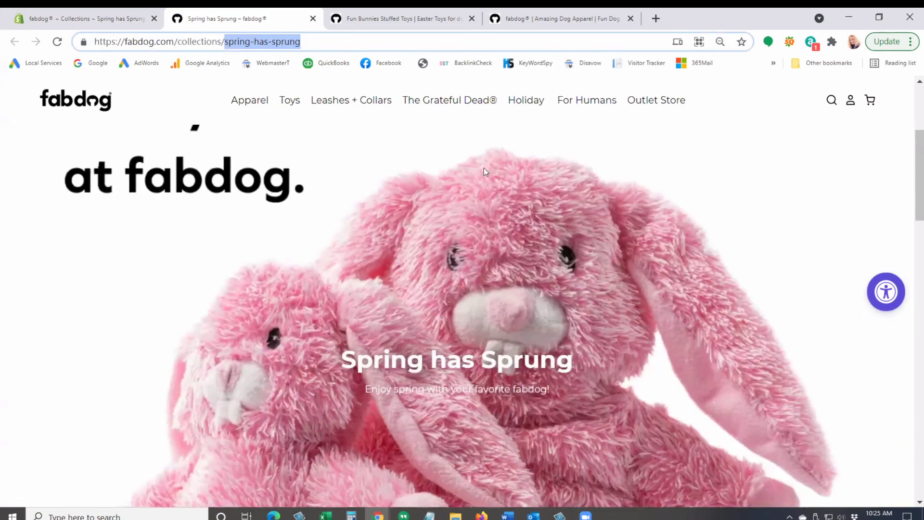
{"action": "scroll", "coordinate": [479, 261], "scroll_direction": "down", "scroll_amount": 2}
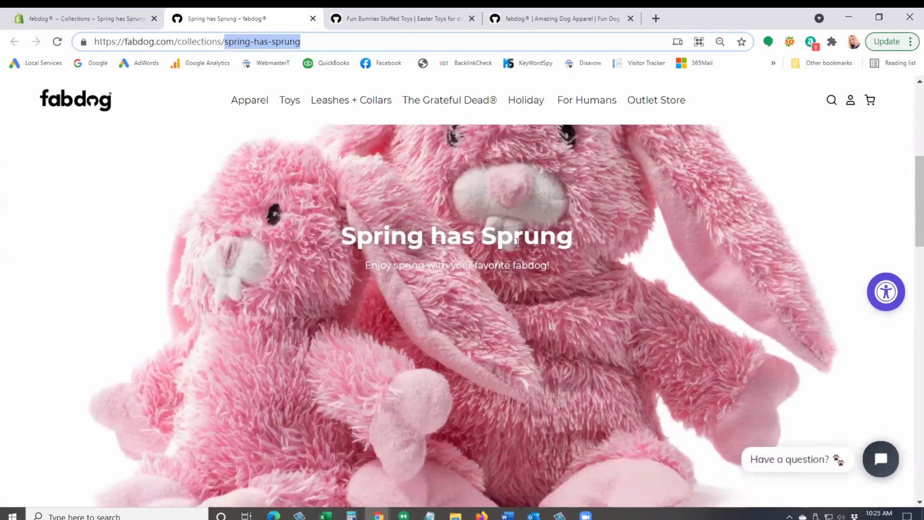
{"action": "scroll", "coordinate": [517, 242], "scroll_direction": "down", "scroll_amount": 15}
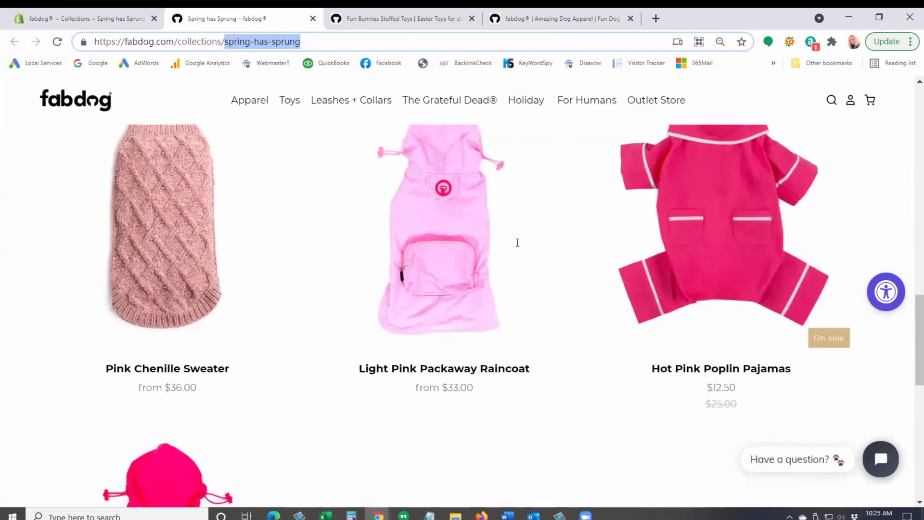